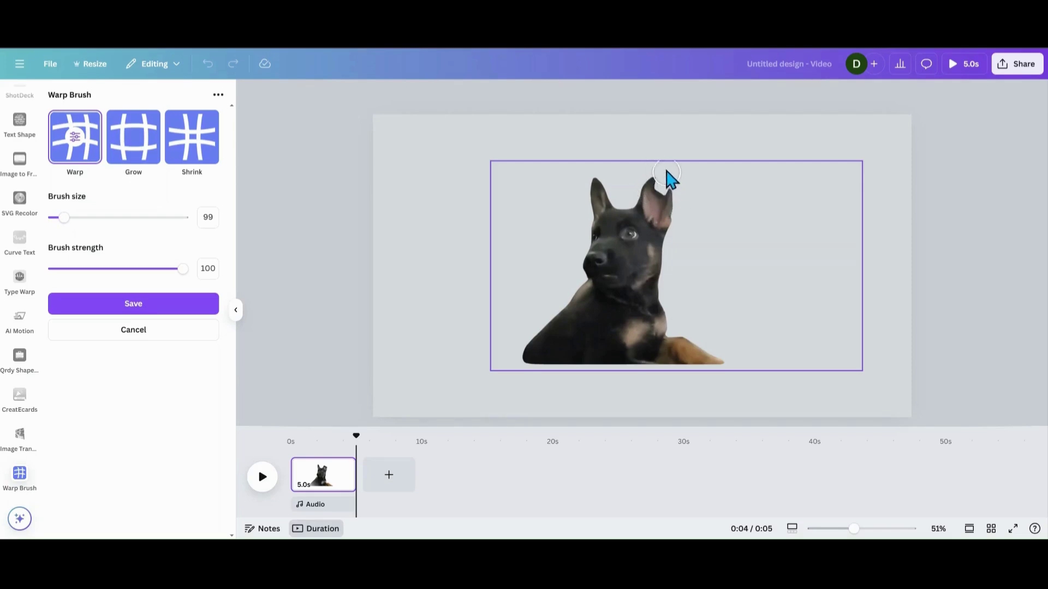
Stretch the tips of both of the dog's ears upward with the Warp brush.
left_click_drag(661, 197, 664, 164)
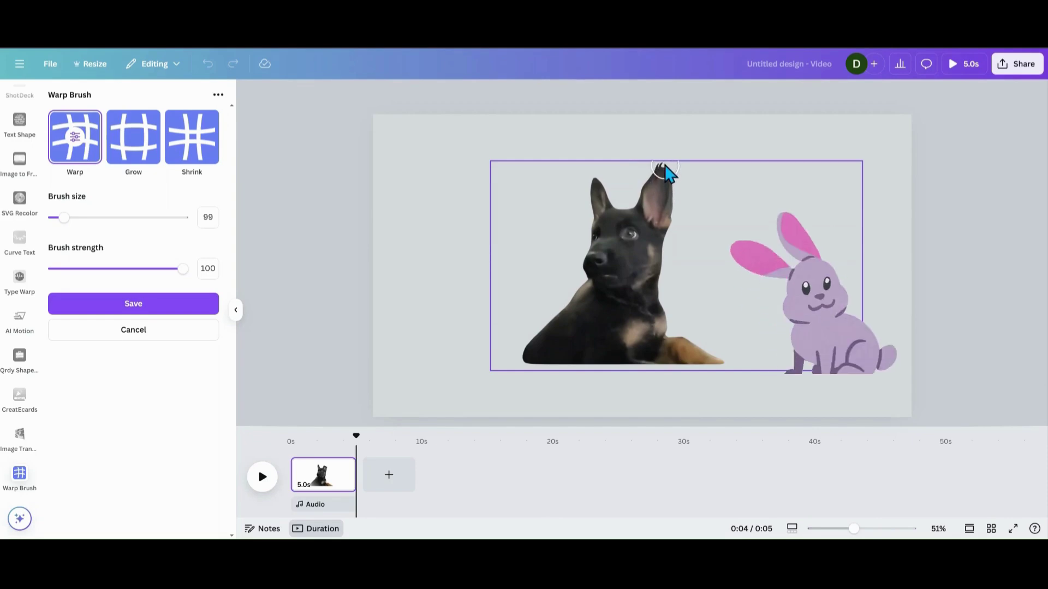
left_click_drag(613, 211, 596, 165)
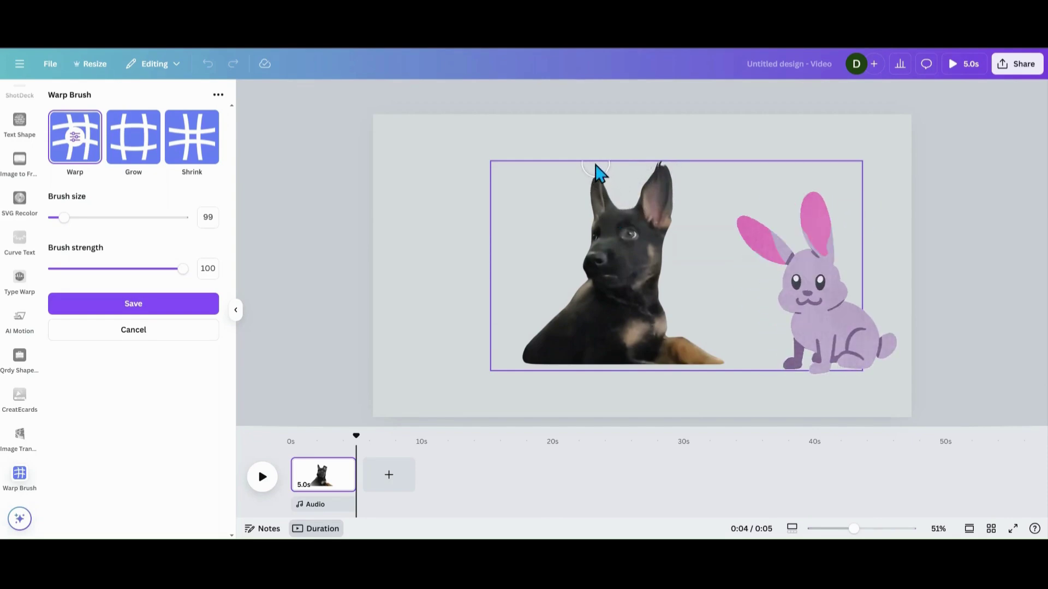
left_click_drag(604, 212, 592, 171)
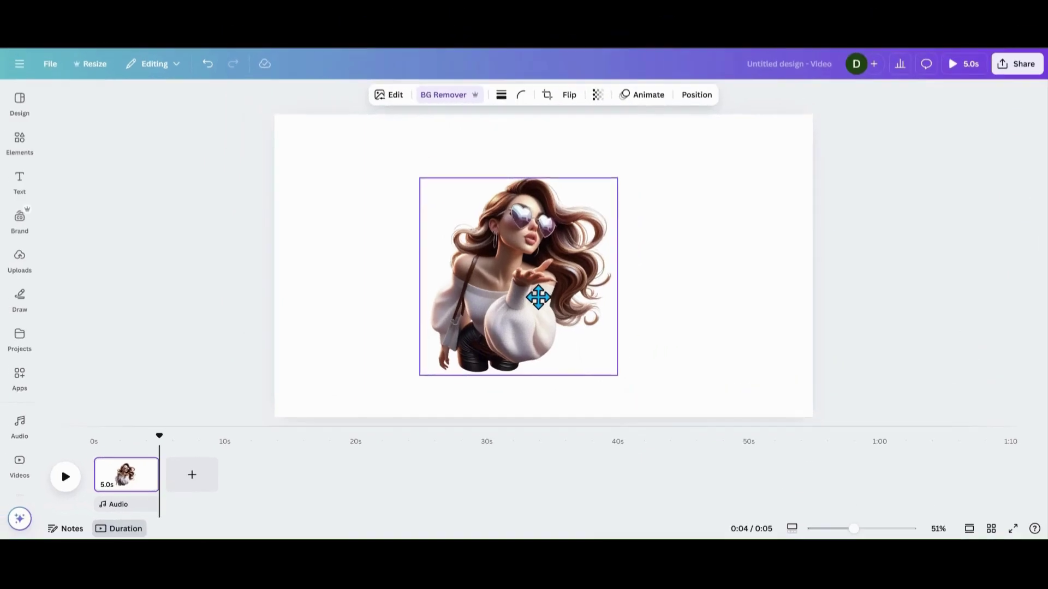
Move the woman's image slightly higher on the page.
mouse_move(538, 297)
left_mouse_down()
mouse_move(561, 276)
mouse_move(544, 265)
mouse_move(573, 283)
mouse_move(551, 295)
left_mouse_up()
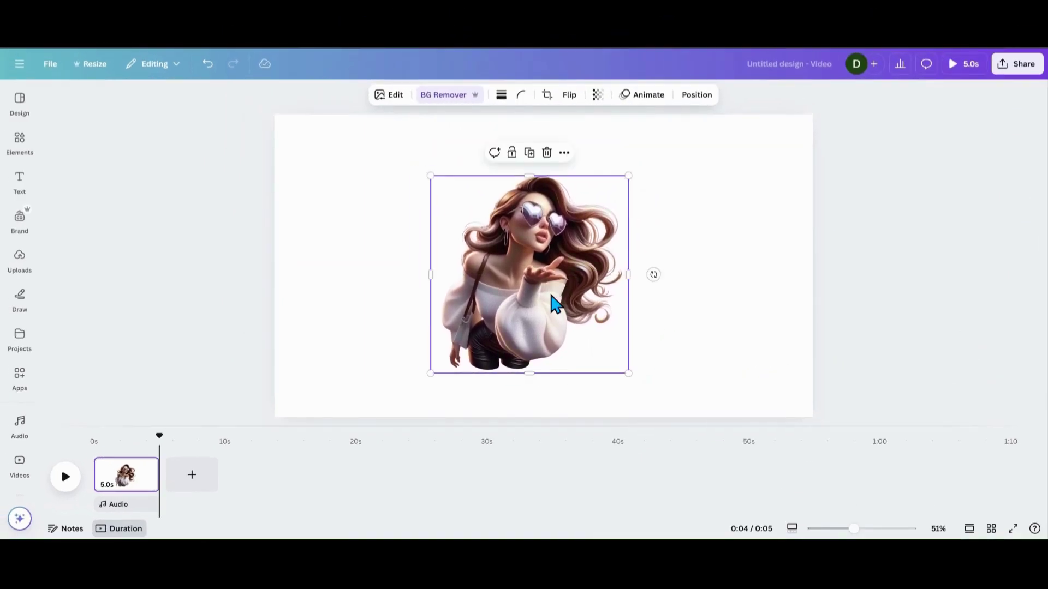
left_click_drag(548, 296, 529, 249)
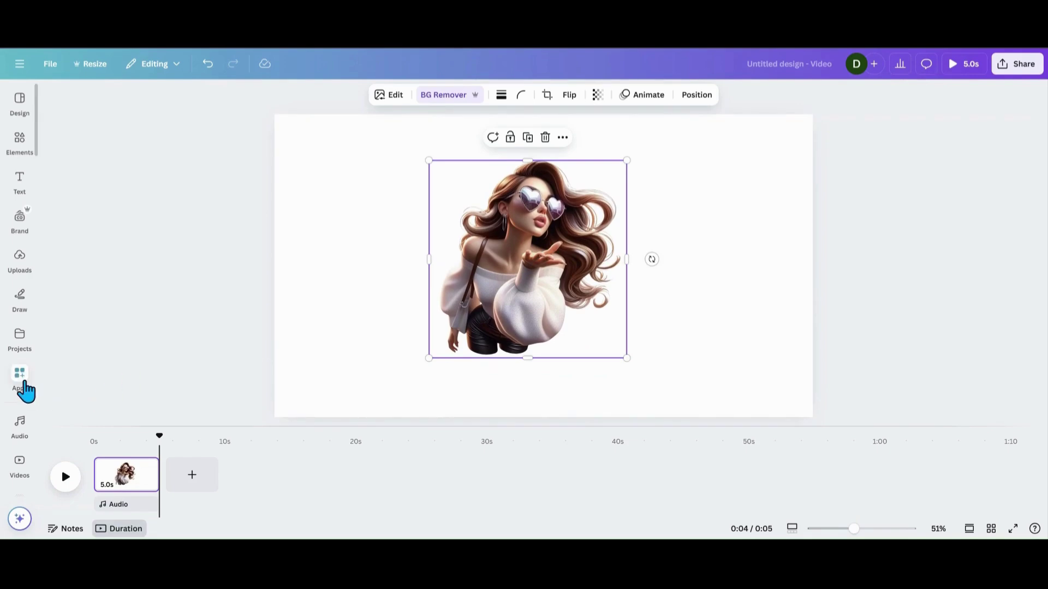
Search the Canva apps for "warp brush" and open the Warp Brush app.
left_click(21, 382)
left_click(176, 98)
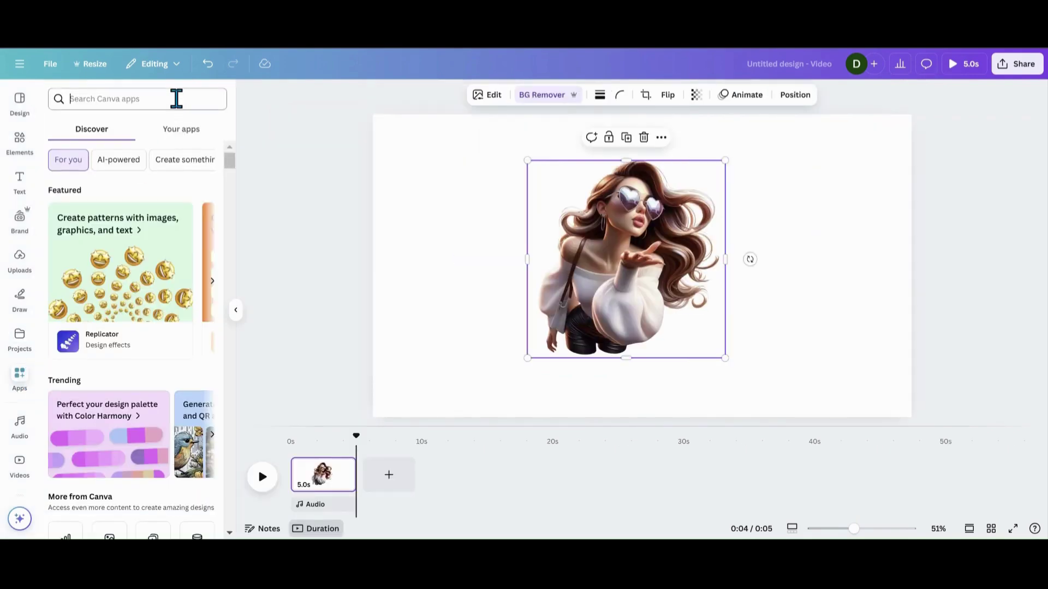
type("war")
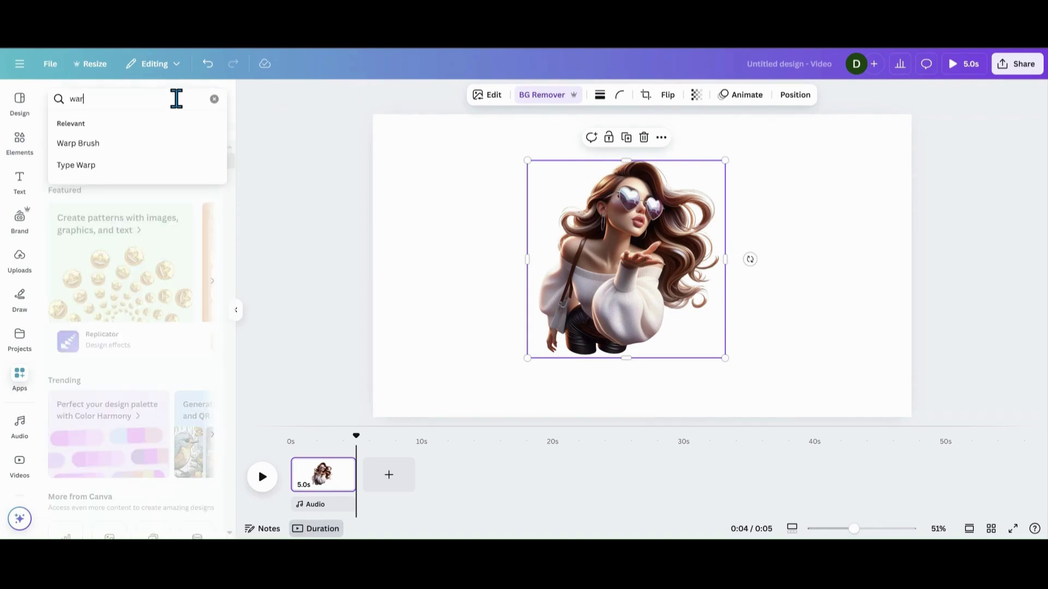
type("p brus")
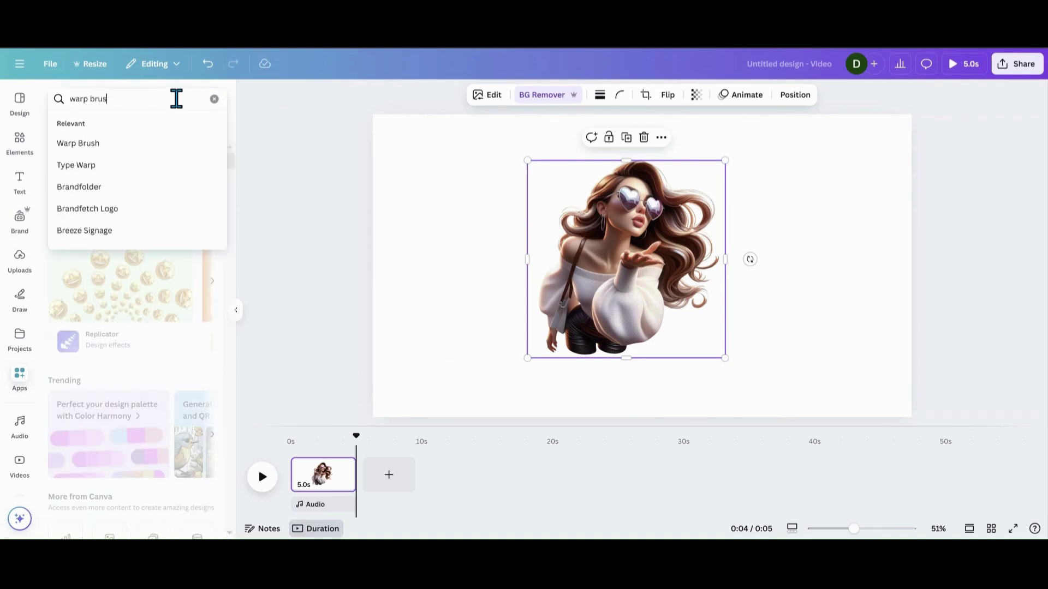
type("h")
key("Return")
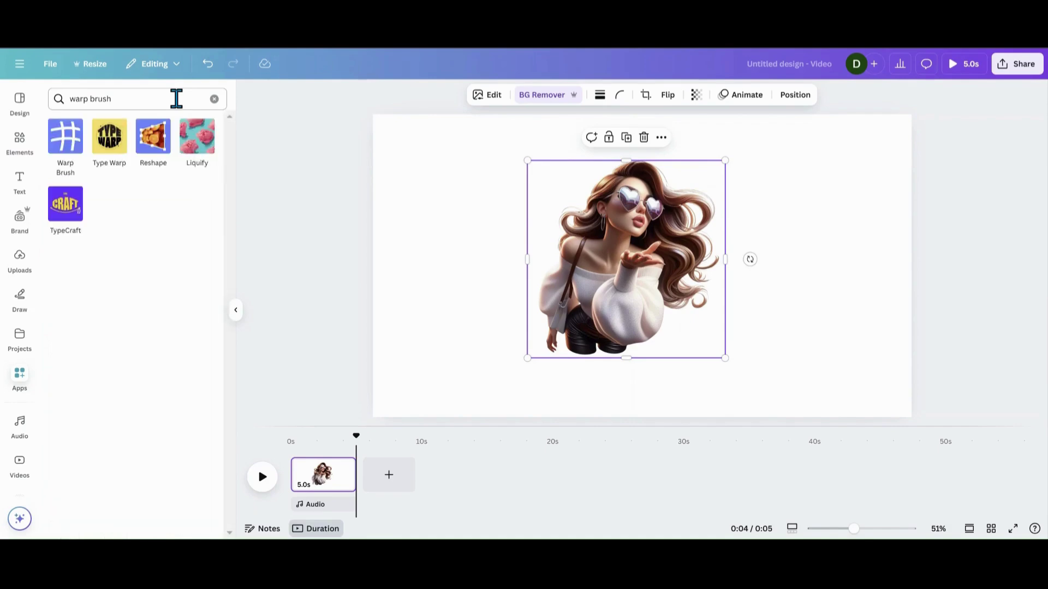
left_click(66, 147)
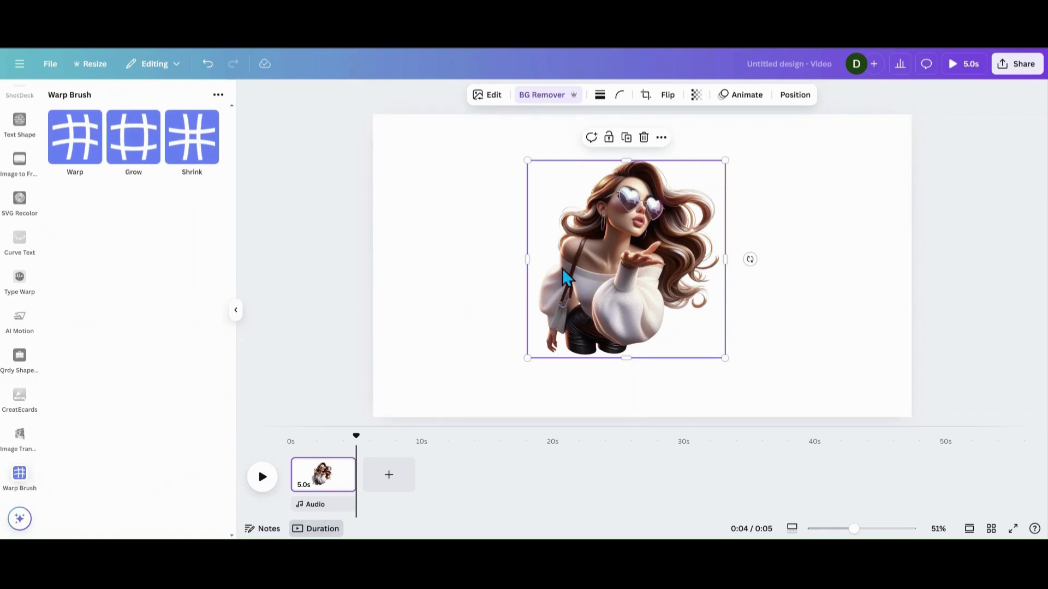
Choose the Warp brush for the woman's image and set the brush strength to 100.
left_click(128, 158)
left_click(188, 161)
left_click(94, 155)
left_click(91, 155)
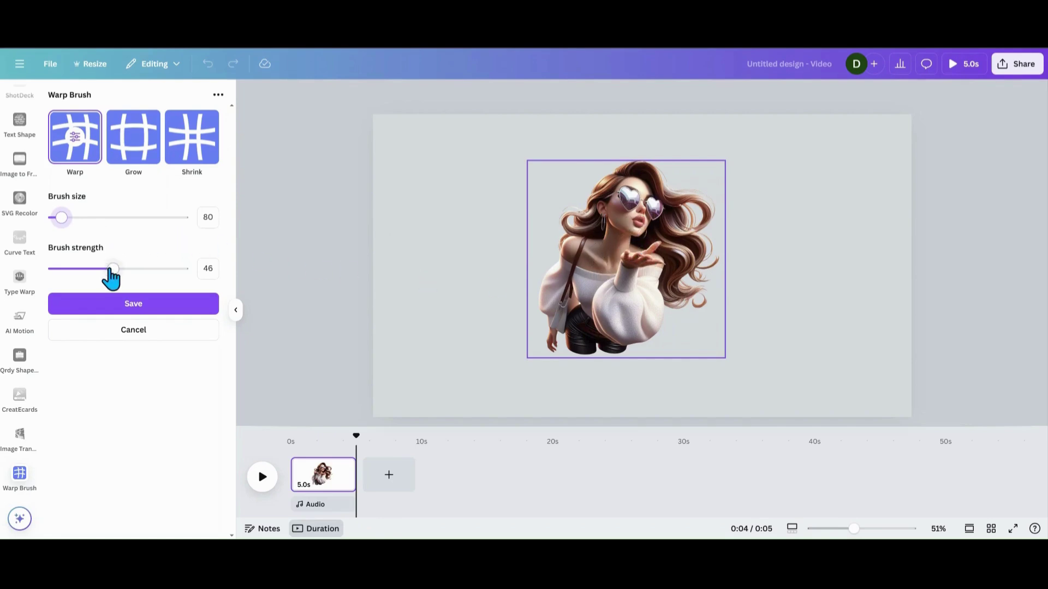
left_click_drag(125, 271, 183, 272)
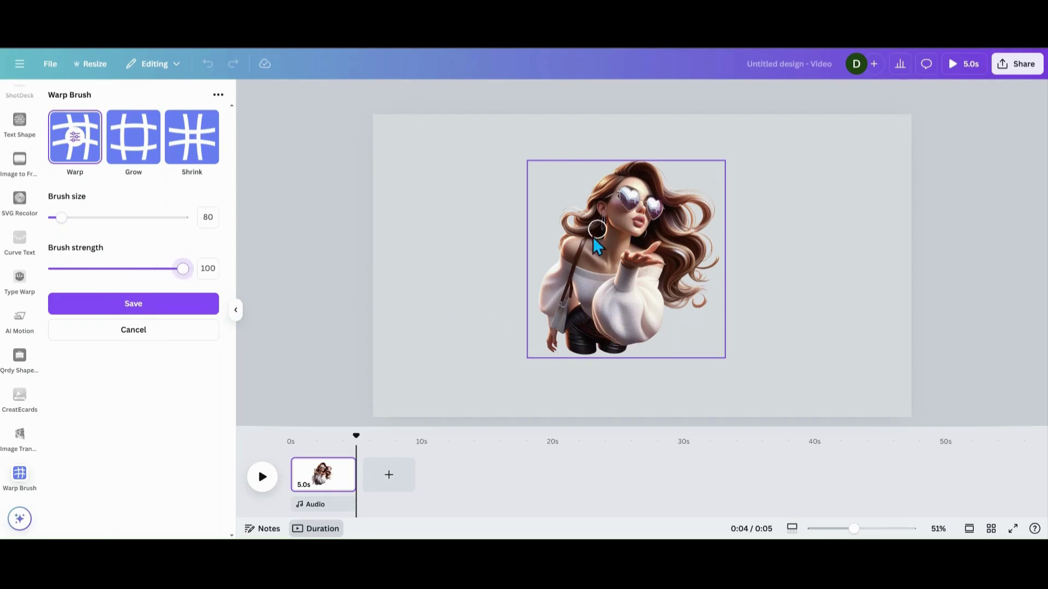
Warp the woman's hair, sleeves and trousers outward, using brush strengths of 51 and 100, and save the result.
left_click_drag(182, 269, 130, 270)
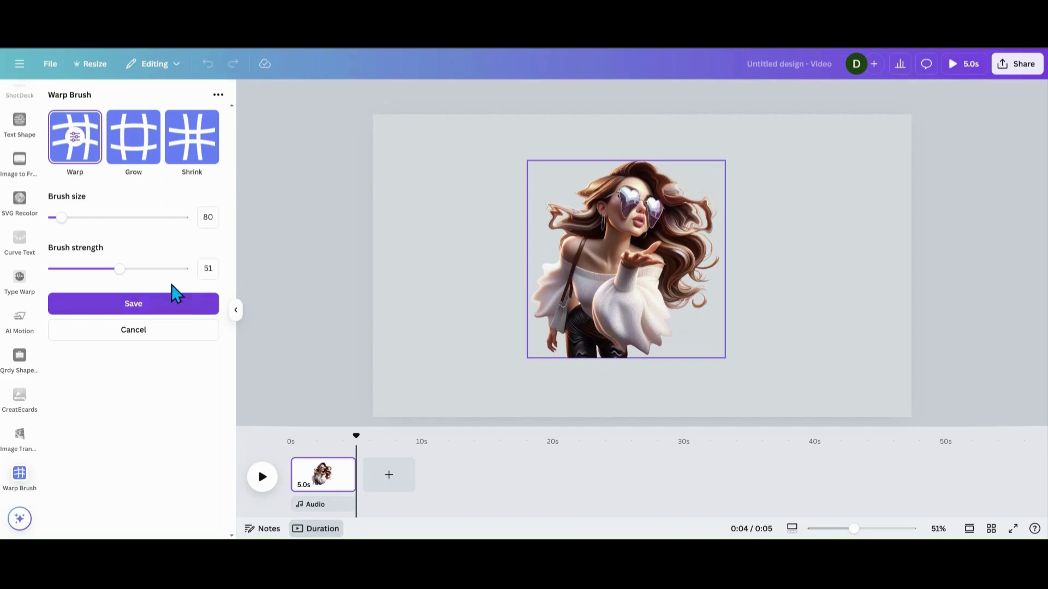
left_click_drag(130, 269, 181, 269)
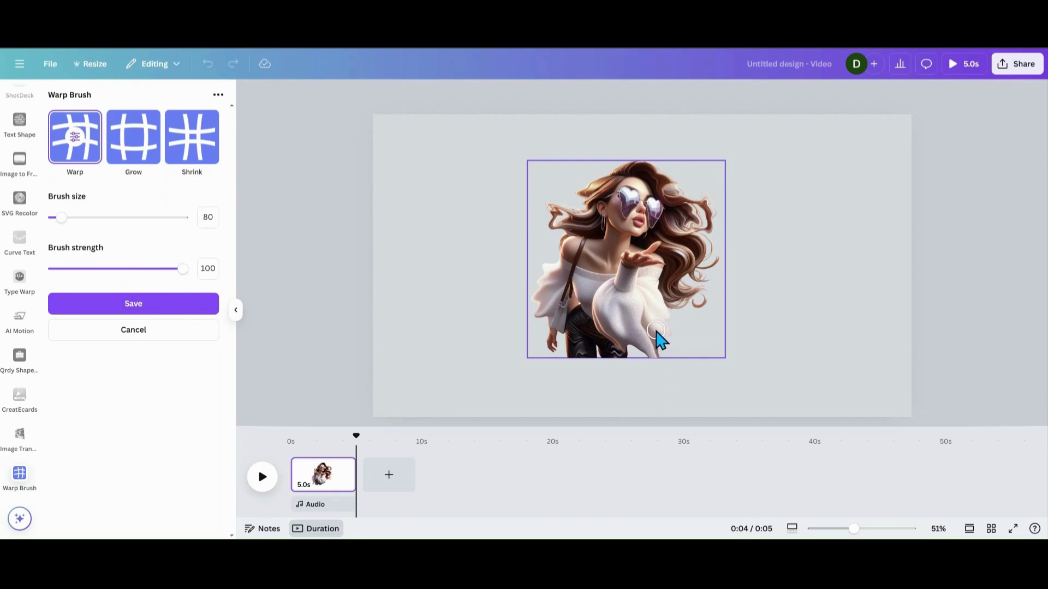
left_click(166, 304)
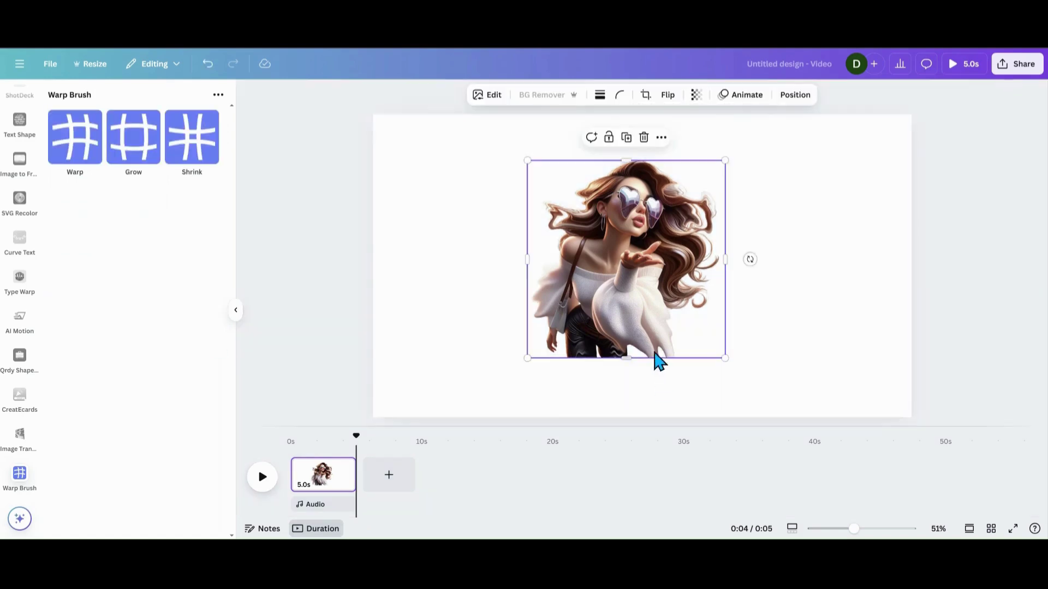
Move the warped image up toward the page's left edge, and undo both the moves and the saved warp.
left_click_drag(655, 356, 521, 291)
left_click(593, 367)
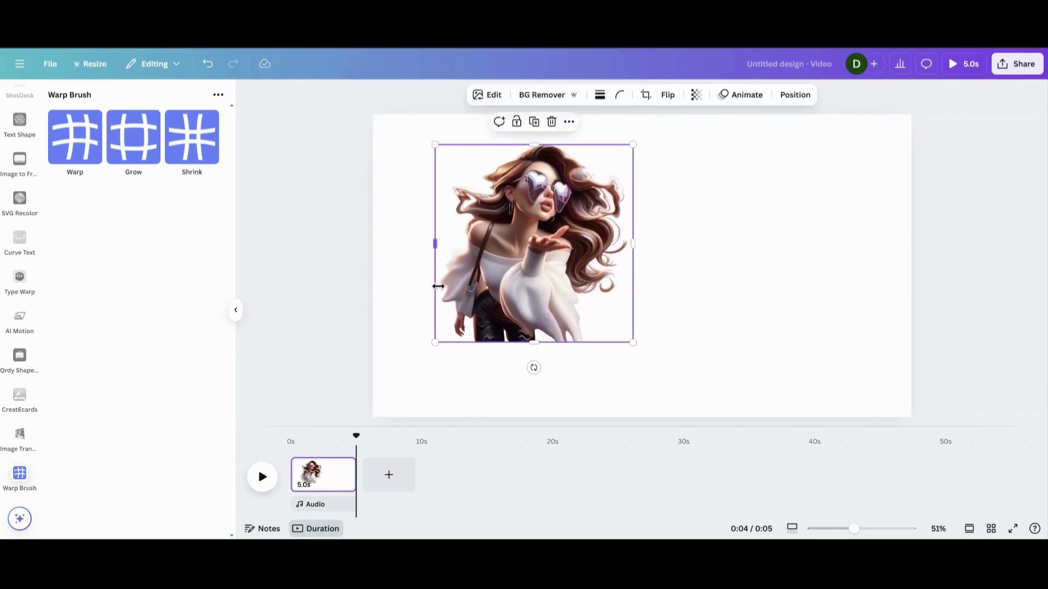
left_click(207, 65)
left_click(207, 65)
left_click(207, 64)
left_click(206, 64)
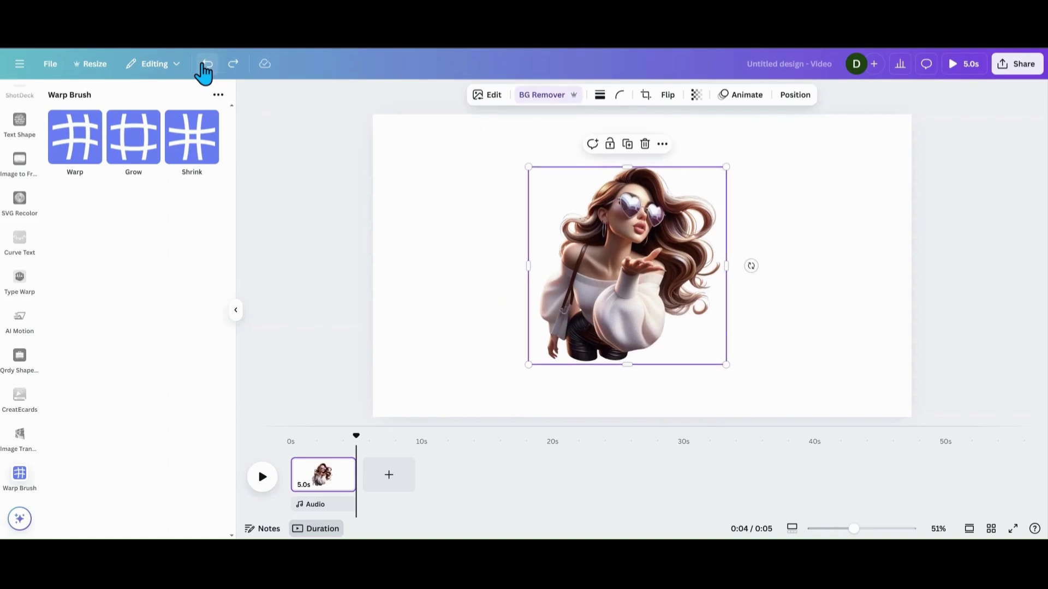
Shrink the woman's image and place it near the centre of the page with empty space around it.
mouse_move(615, 304)
left_mouse_down()
mouse_move(566, 254)
mouse_move(588, 283)
mouse_move(606, 264)
mouse_move(612, 272)
mouse_move(609, 262)
mouse_move(615, 289)
left_mouse_up()
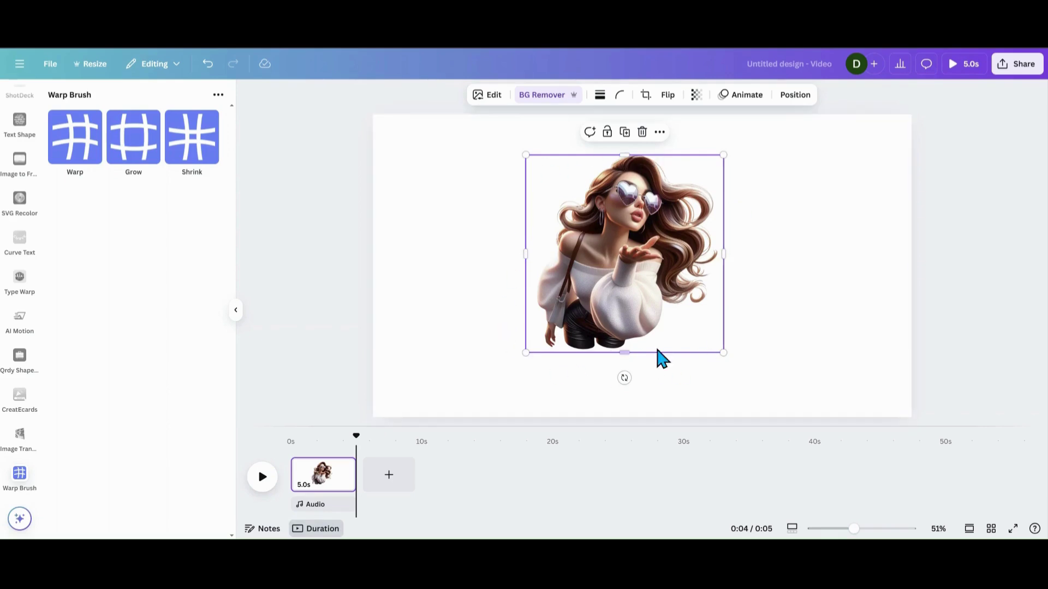
left_click_drag(637, 285, 632, 278)
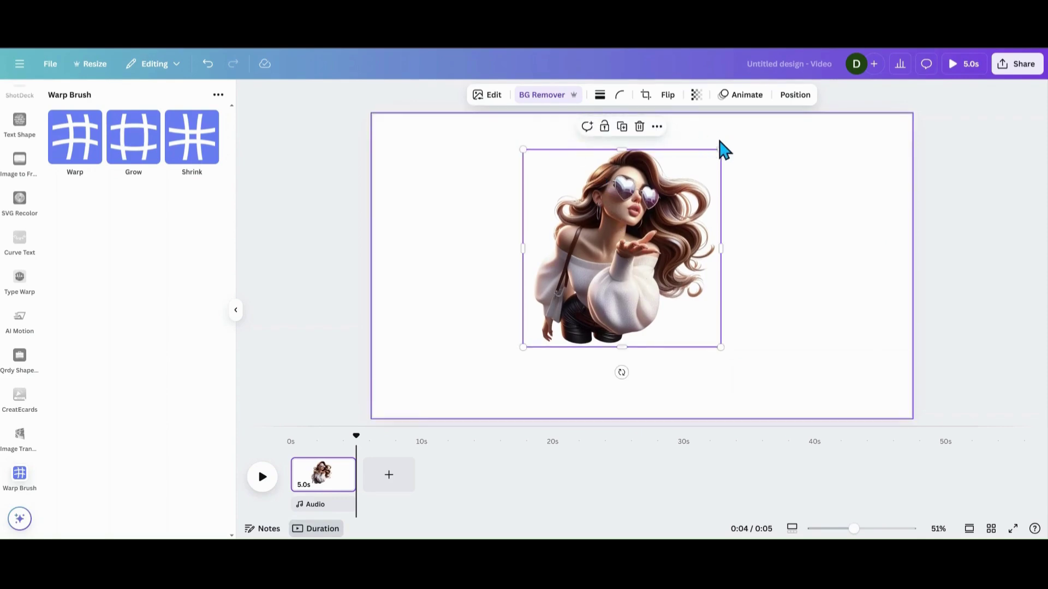
left_click_drag(722, 150, 668, 205)
left_click_drag(609, 280, 644, 279)
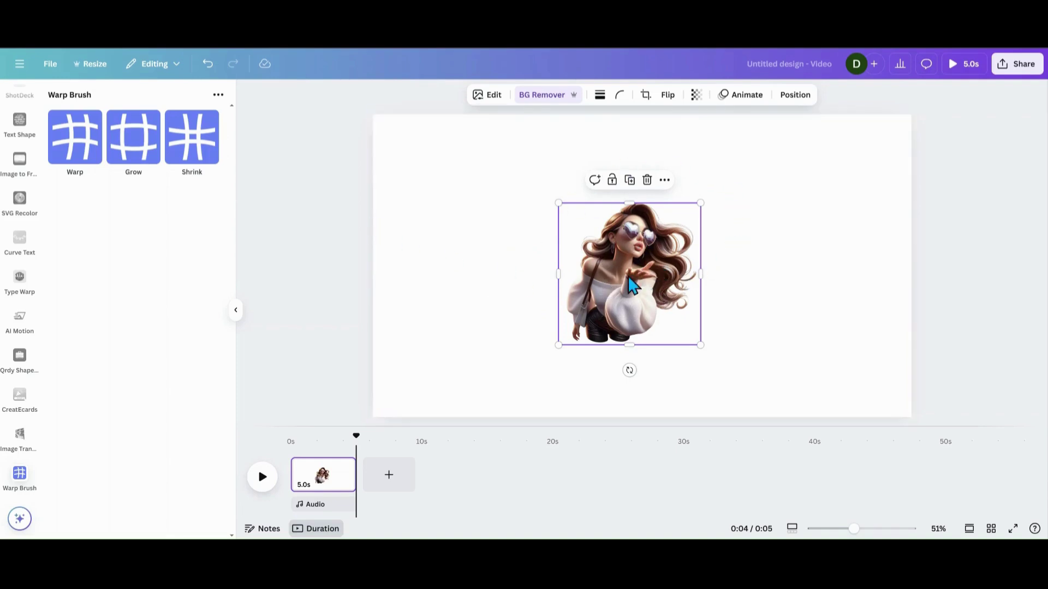
Download the design as a PNG at size 1 (1,920 × 1,080 px).
left_click(56, 66)
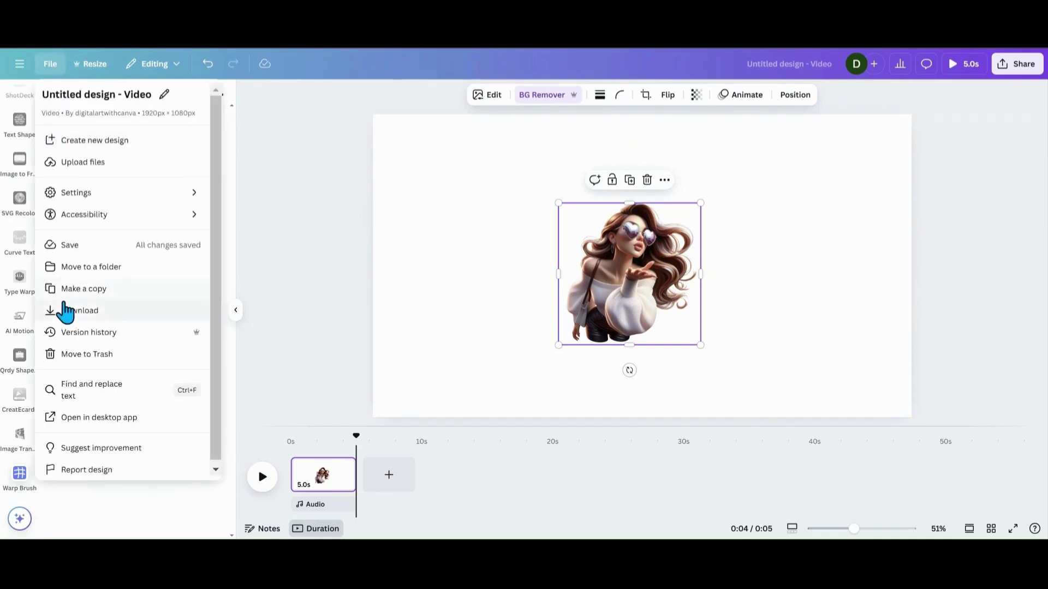
left_click(63, 309)
left_click(1017, 143)
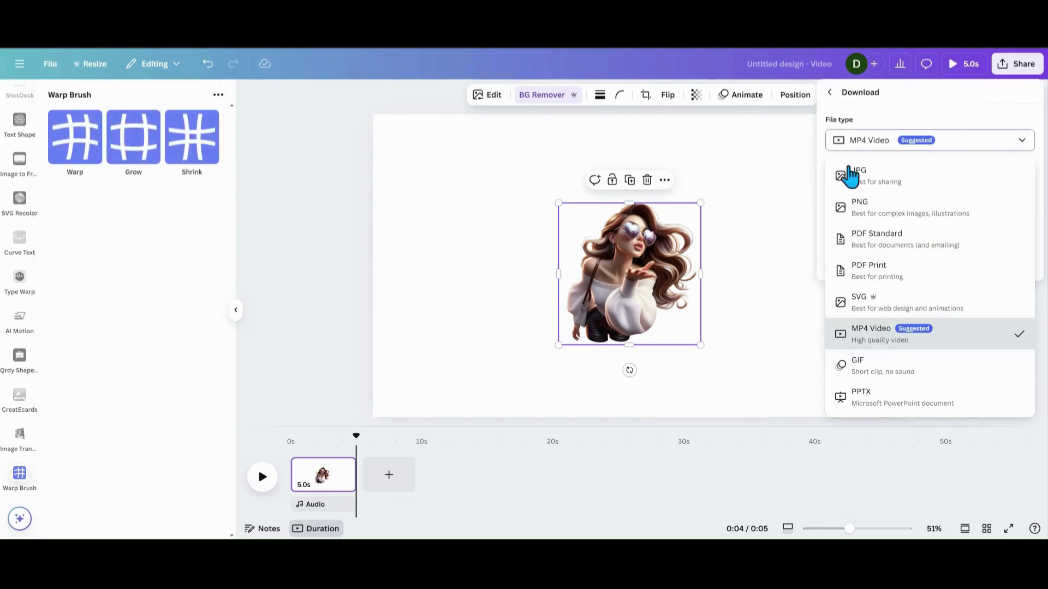
left_click(857, 213)
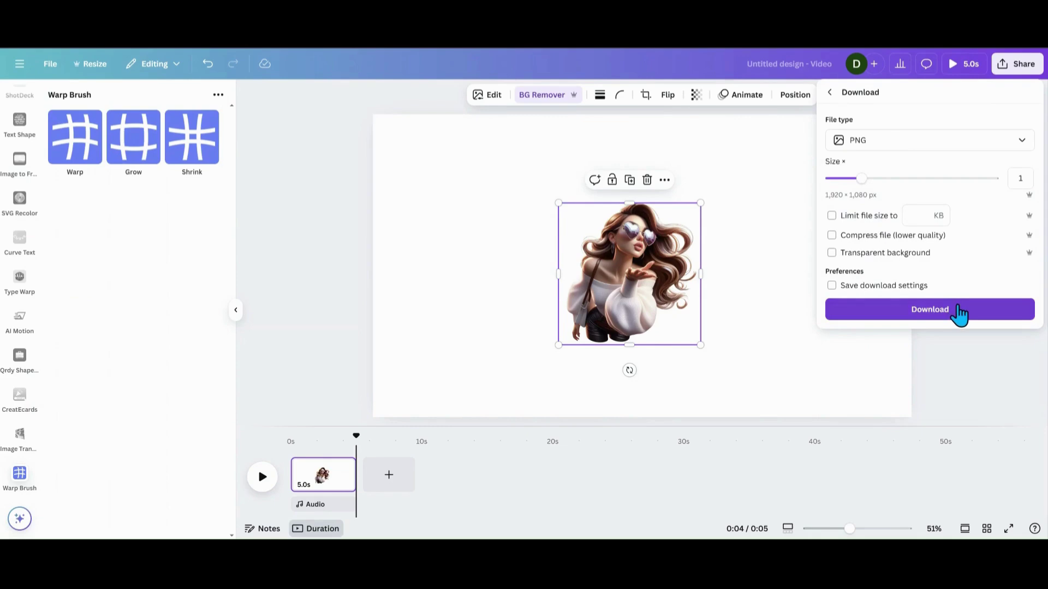
left_click(959, 309)
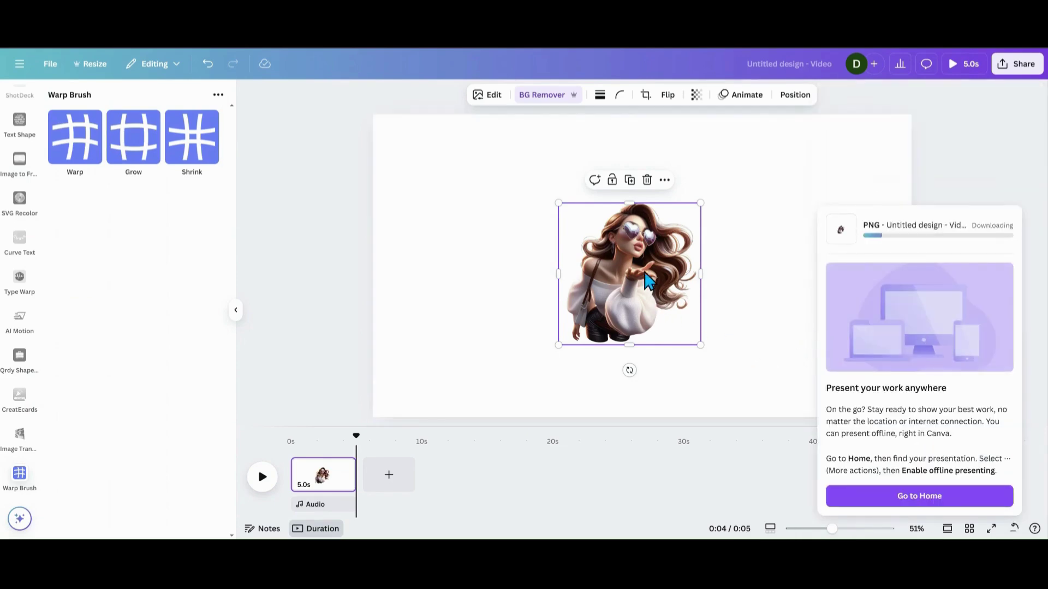
Move the original woman's image to the upper-left corner of the page.
left_click_drag(646, 274, 530, 267)
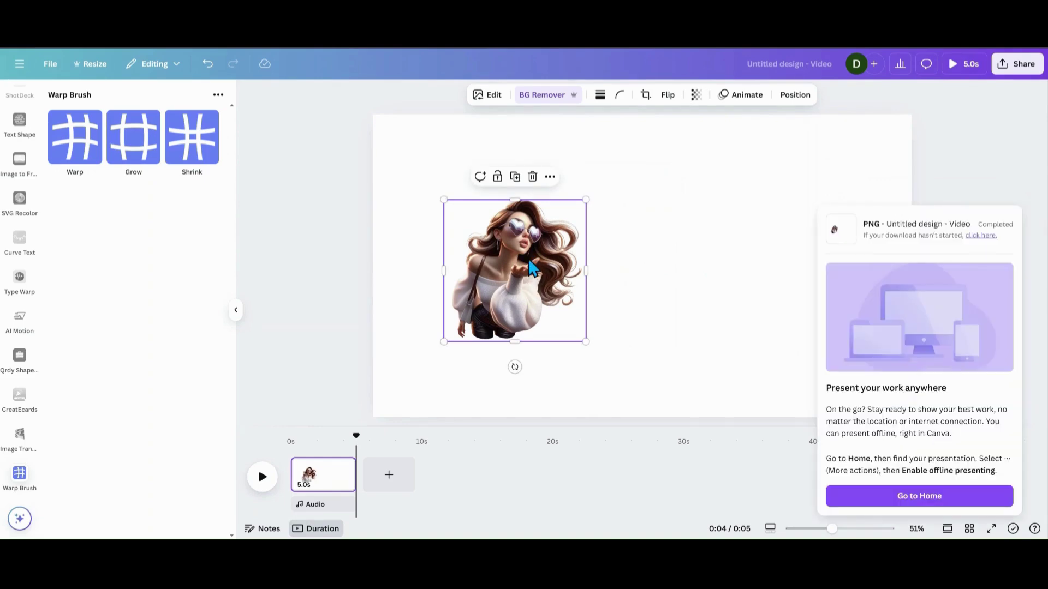
left_click_drag(532, 206, 468, 136)
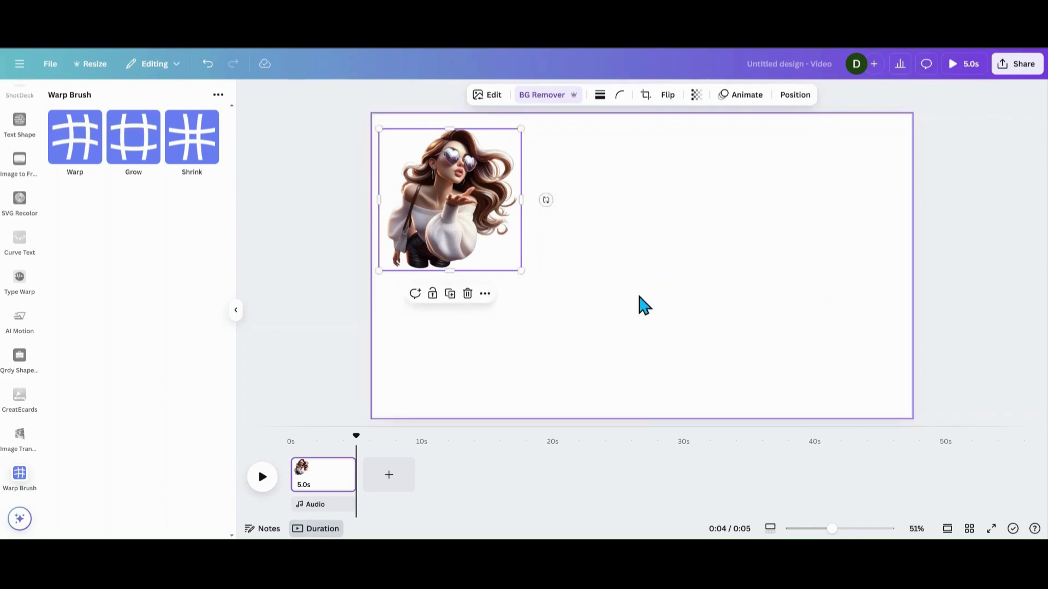
Paste the downloaded PNG beside the original image and remove its background.
key("ctrl+v")
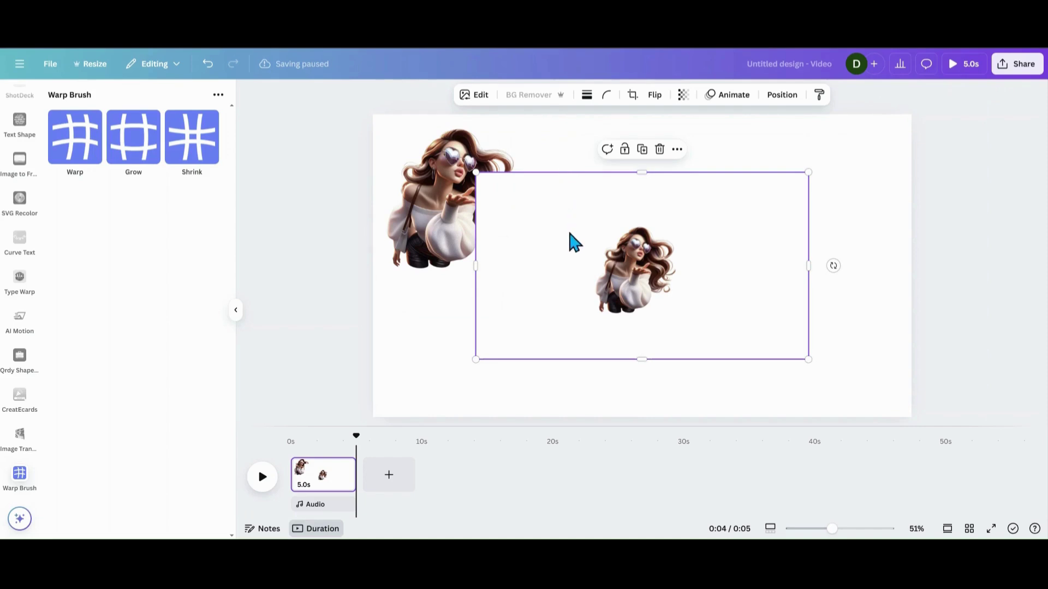
left_click_drag(573, 240, 580, 257)
left_click(529, 95)
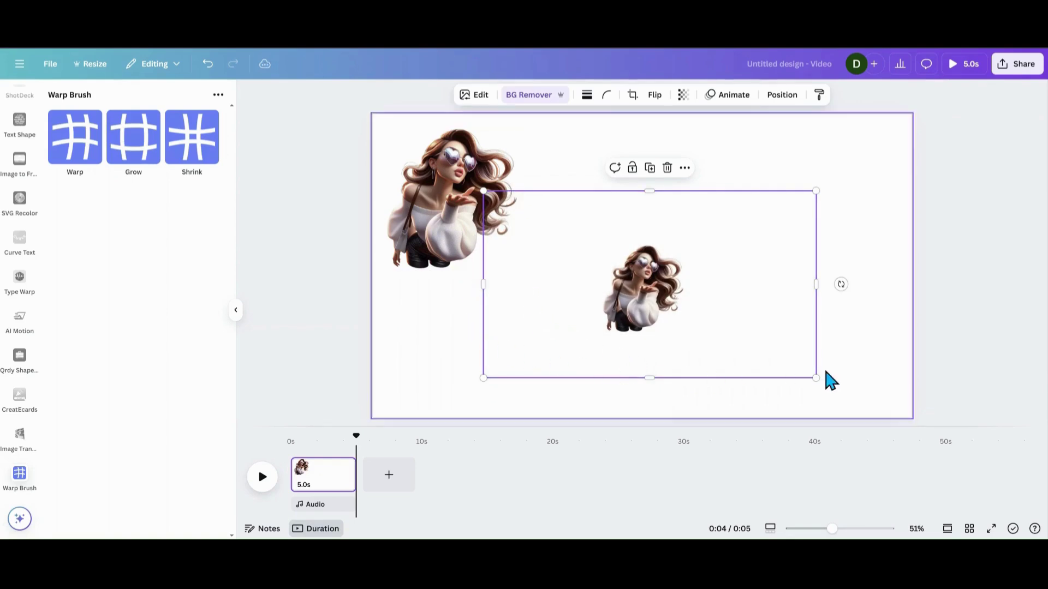
left_click_drag(636, 298, 671, 254)
Stretch the lower edge of the pasted woman's white sleeve down into a long pointed drip with the Warp brush.
left_click(90, 158)
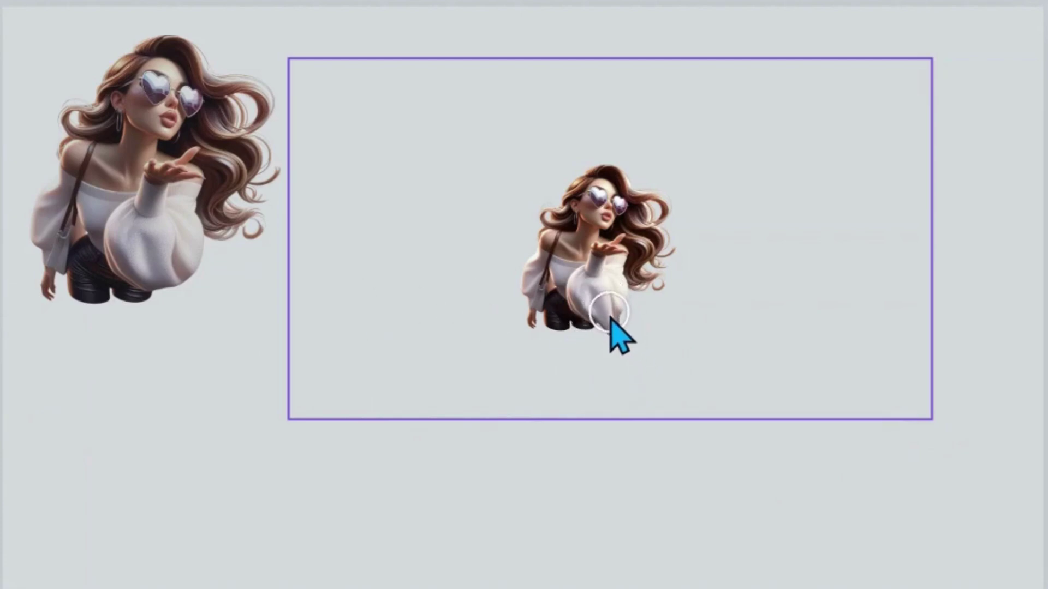
left_click_drag(610, 319, 623, 371)
left_click_drag(615, 320, 622, 397)
left_click_drag(614, 309, 627, 409)
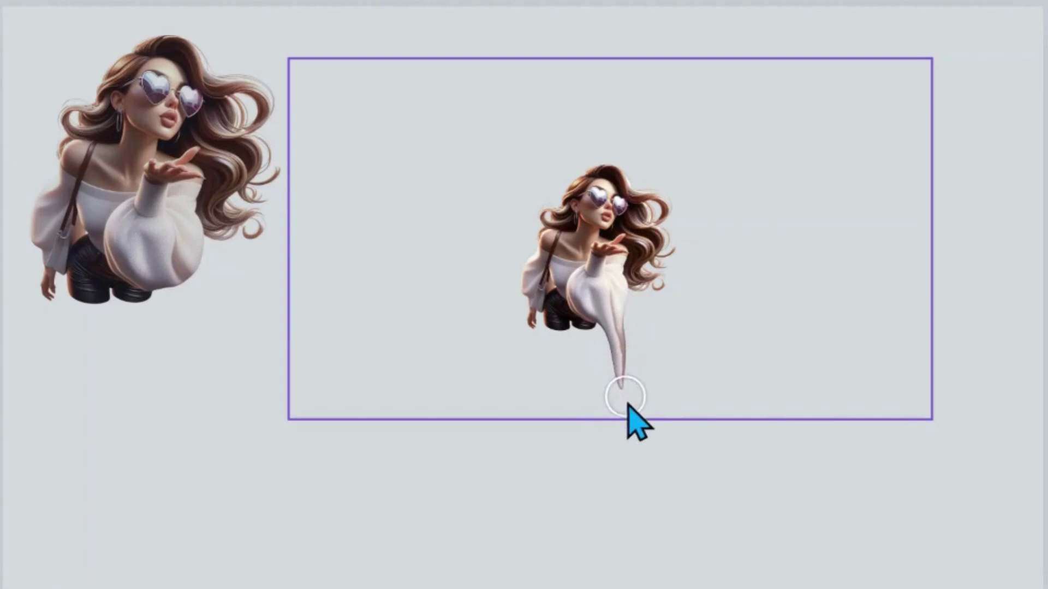
left_click_drag(596, 305, 606, 403)
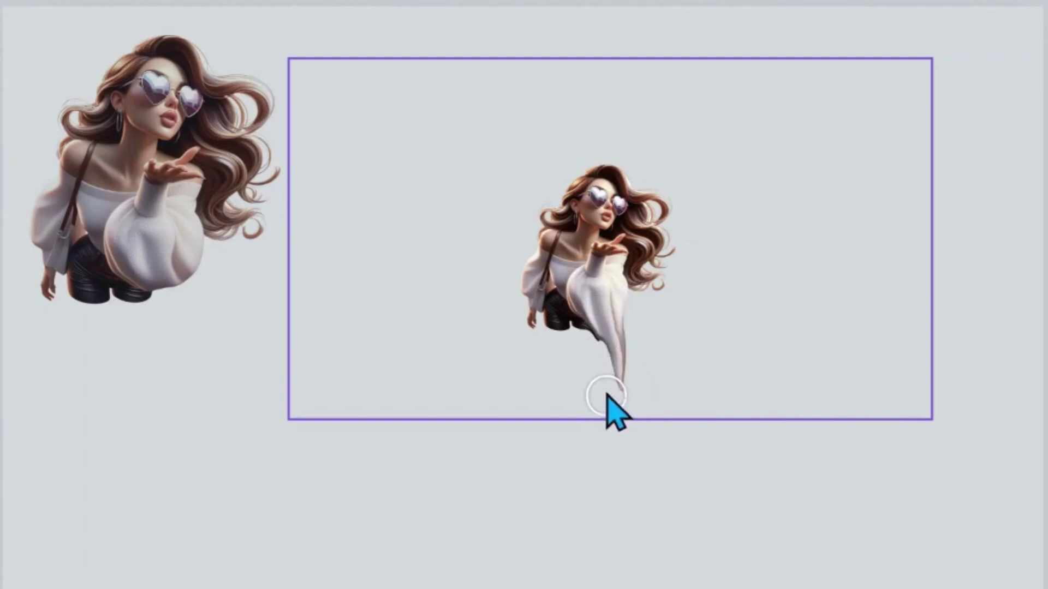
Pull the inner edge of the larger sleeve and the lower edge of the black trousers down into pointed drips.
left_click_drag(578, 311, 587, 358)
left_click_drag(599, 305, 587, 394)
left_click_drag(572, 317, 574, 394)
left_click_drag(548, 317, 540, 379)
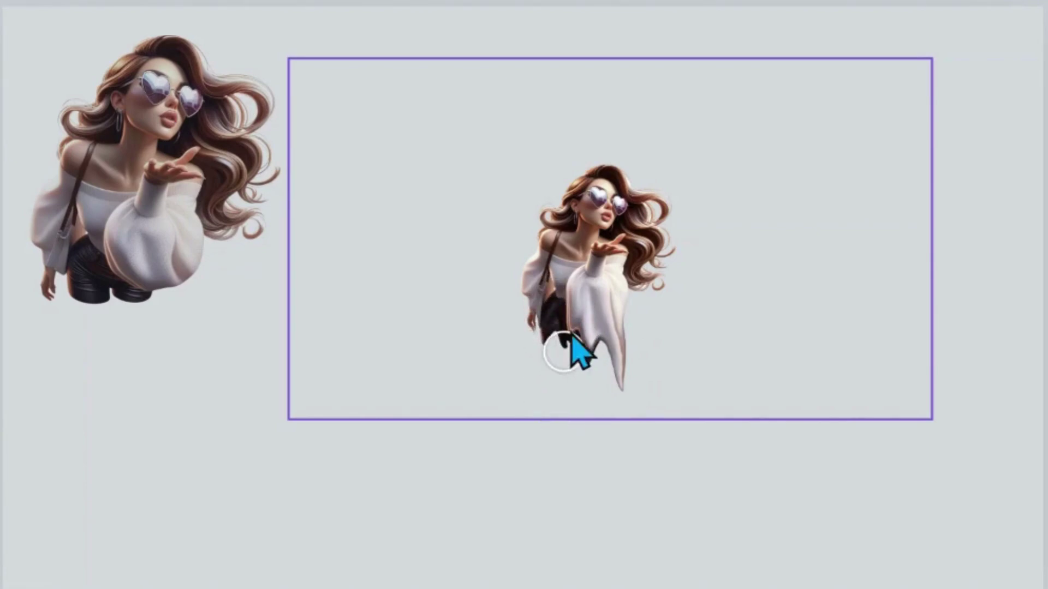
left_click_drag(567, 337, 568, 402)
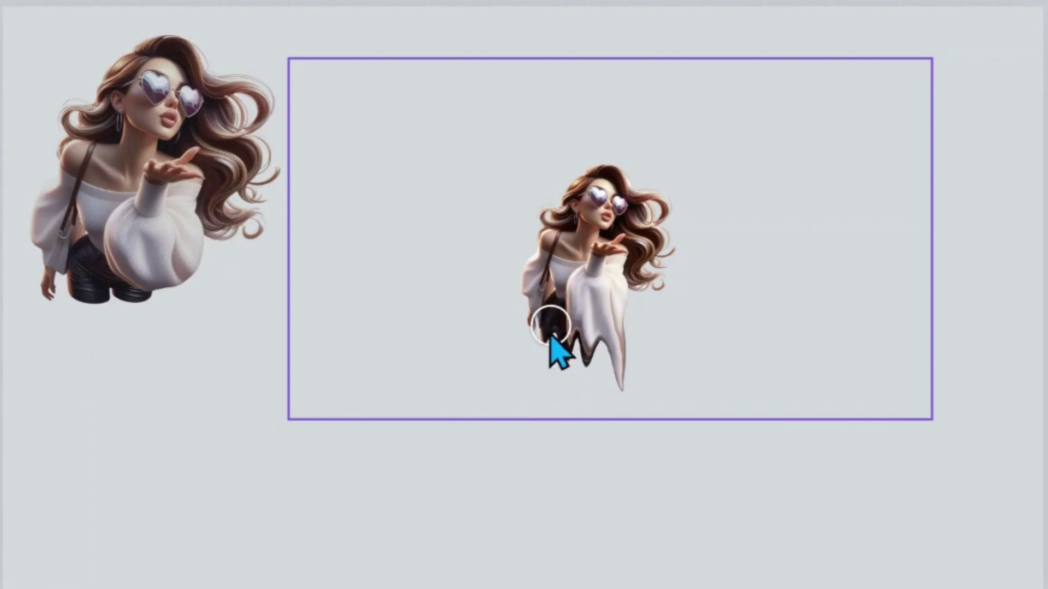
left_click_drag(550, 338, 540, 391)
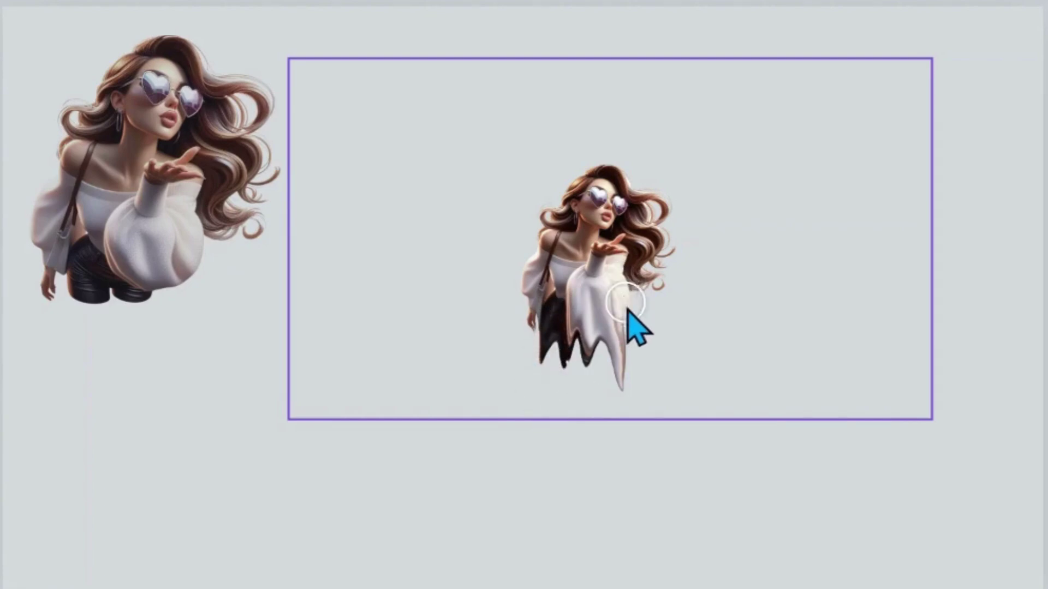
Stretch more drips from the sleeve's outer edge, the lowered hand and the trousers, and save the warped image.
left_click_drag(627, 299, 649, 376)
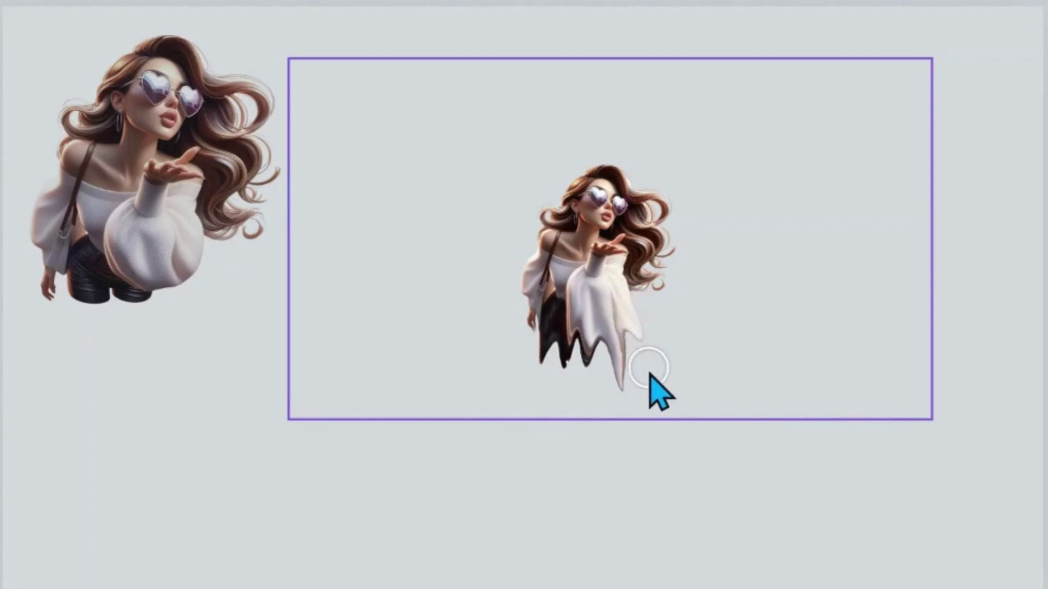
left_click_drag(541, 333, 515, 375)
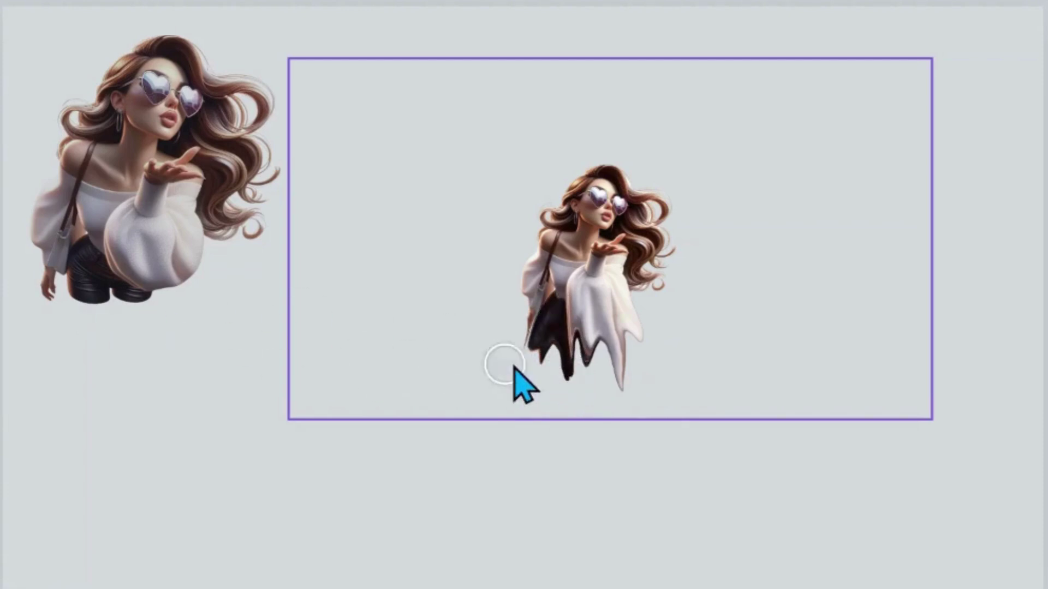
left_click_drag(630, 342, 648, 391)
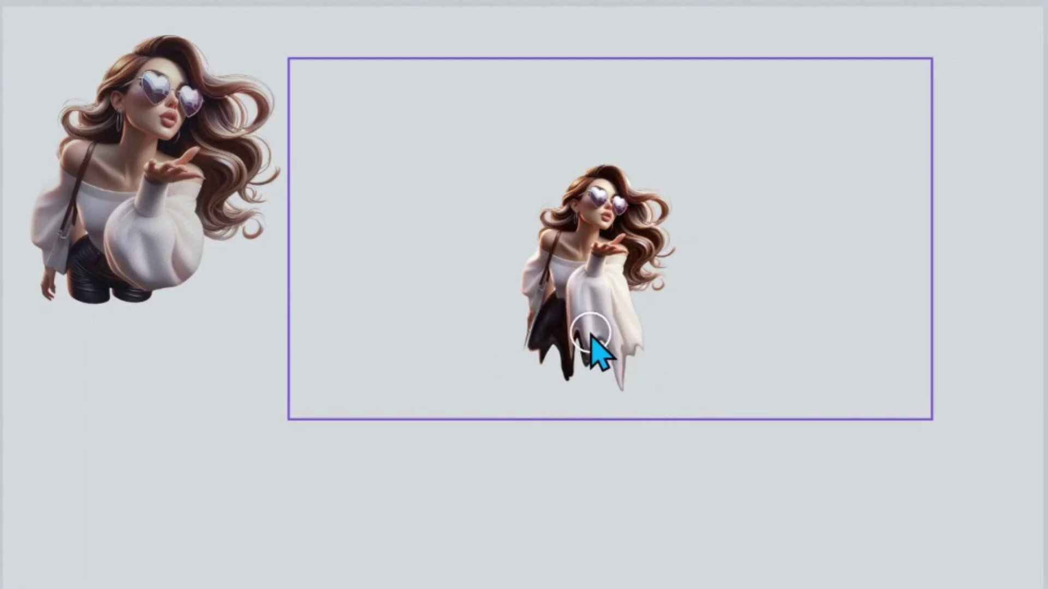
left_click_drag(589, 332, 609, 396)
left_click_drag(578, 346, 580, 382)
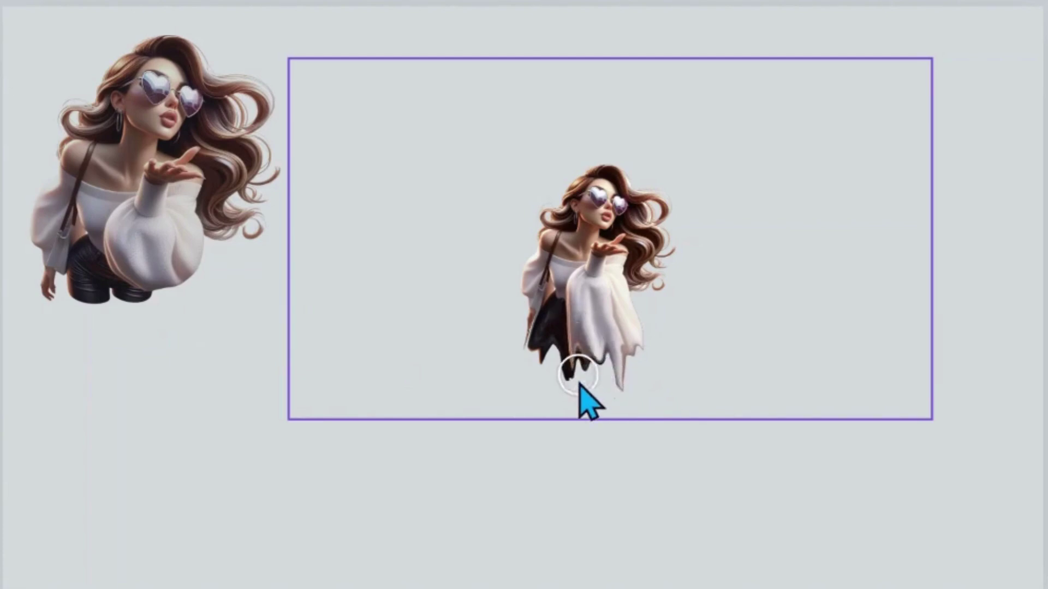
left_click_drag(556, 337, 555, 402)
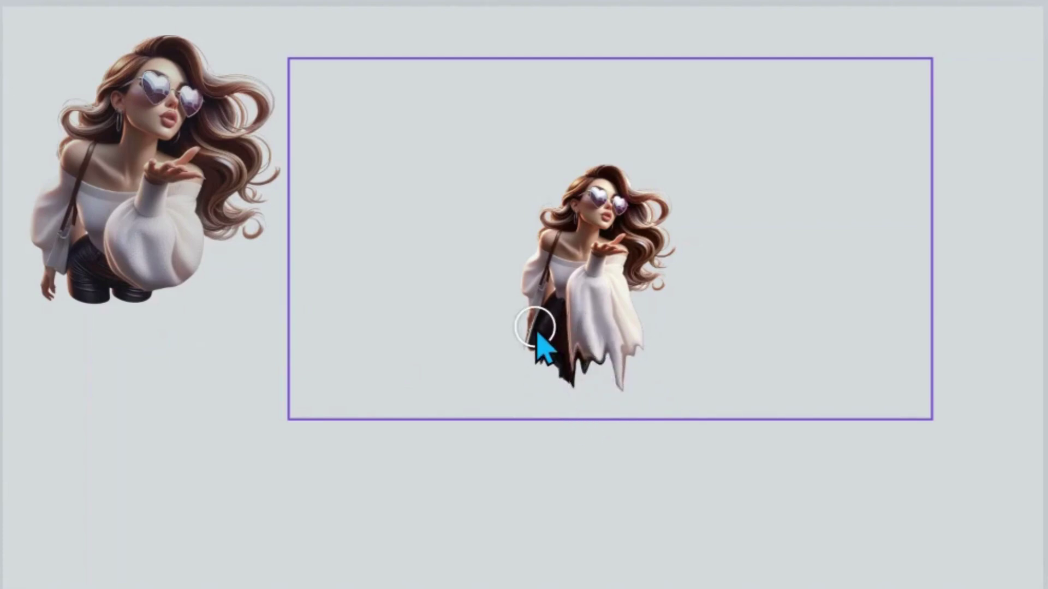
mouse_move(535, 346)
left_mouse_down()
mouse_move(529, 378)
mouse_move(510, 361)
left_mouse_up()
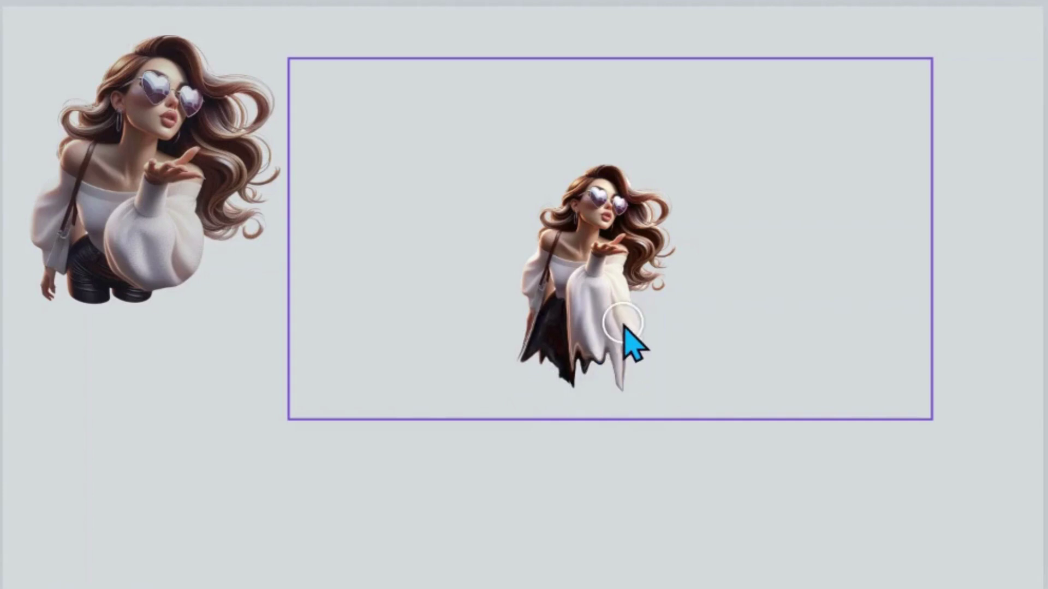
left_click_drag(622, 322, 642, 364)
left_click_drag(594, 315, 605, 361)
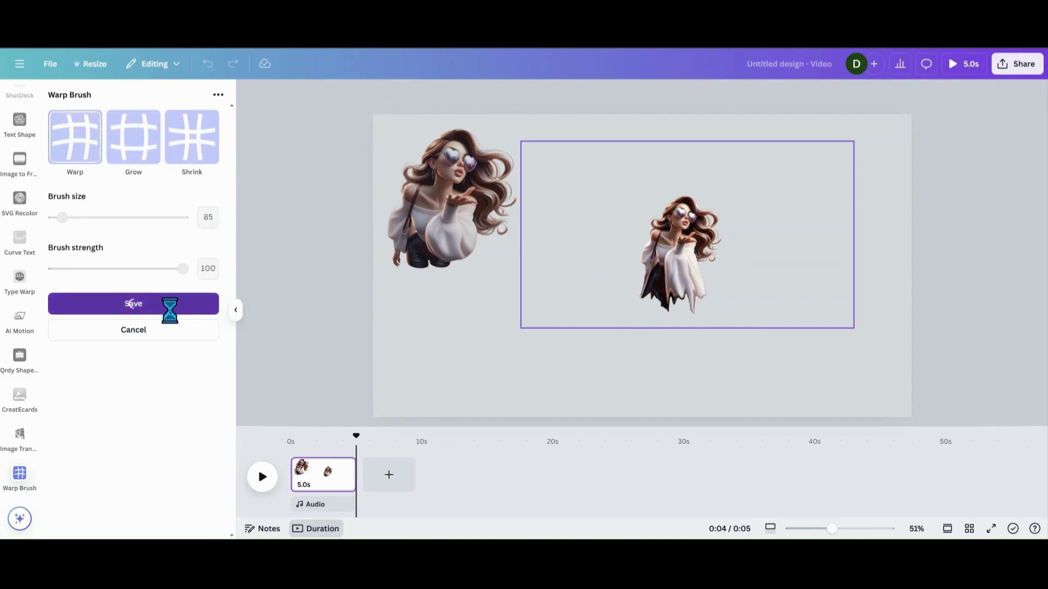
left_click(168, 307)
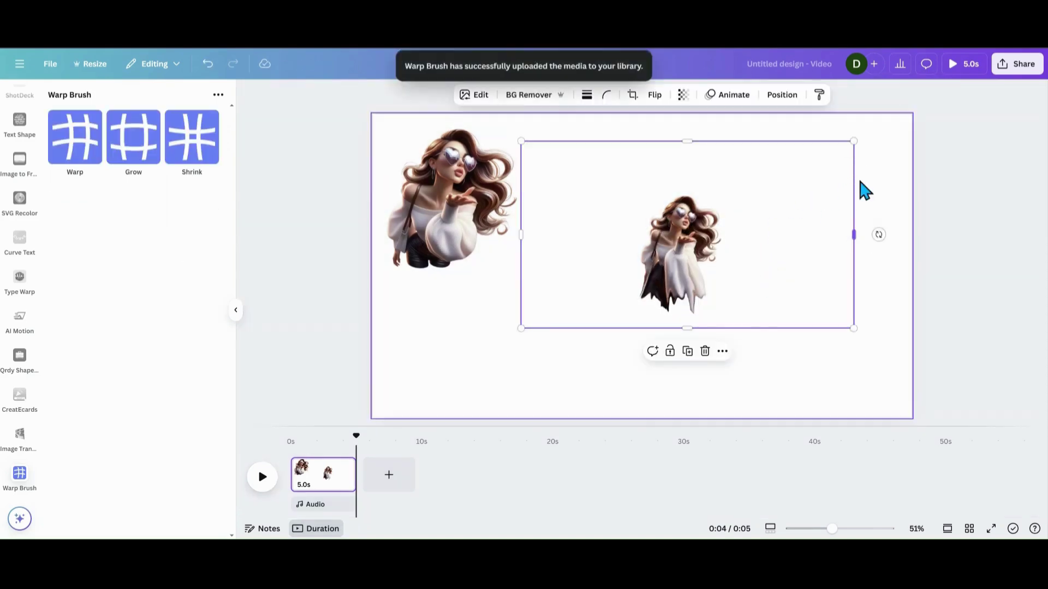
Crop the empty space off both sides of the dripping woman's image and enlarge it to nearly the page height.
left_click_drag(854, 235, 748, 235)
left_click_drag(521, 236, 607, 241)
left_click_drag(762, 141, 886, 108)
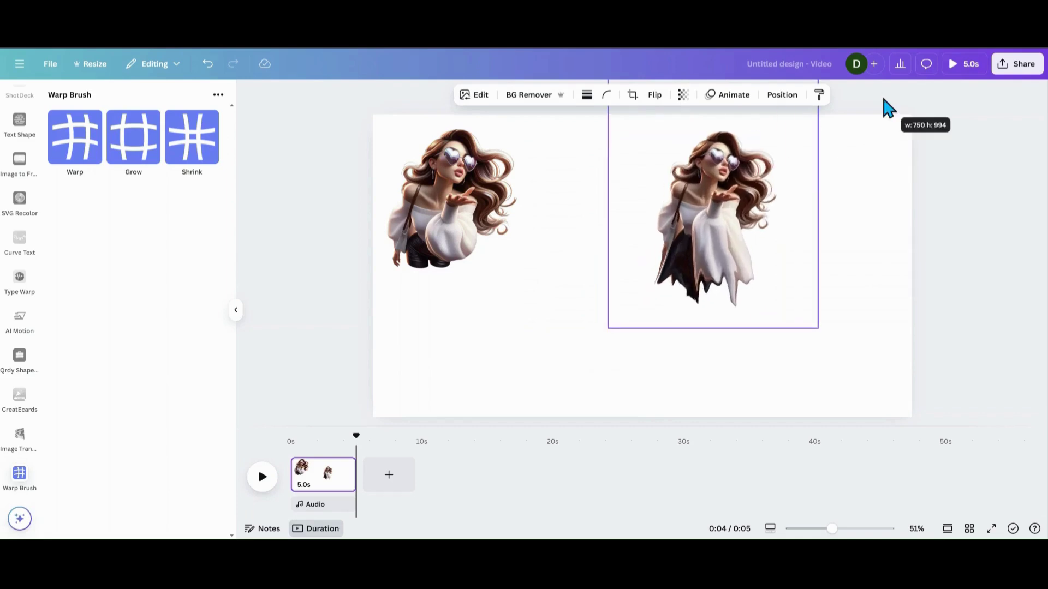
left_click_drag(613, 329, 526, 395)
Warp the original woman's sleeve down to her image's lower edge with brush size 85, save it, and place it beside the larger version.
left_click_drag(467, 206, 557, 236)
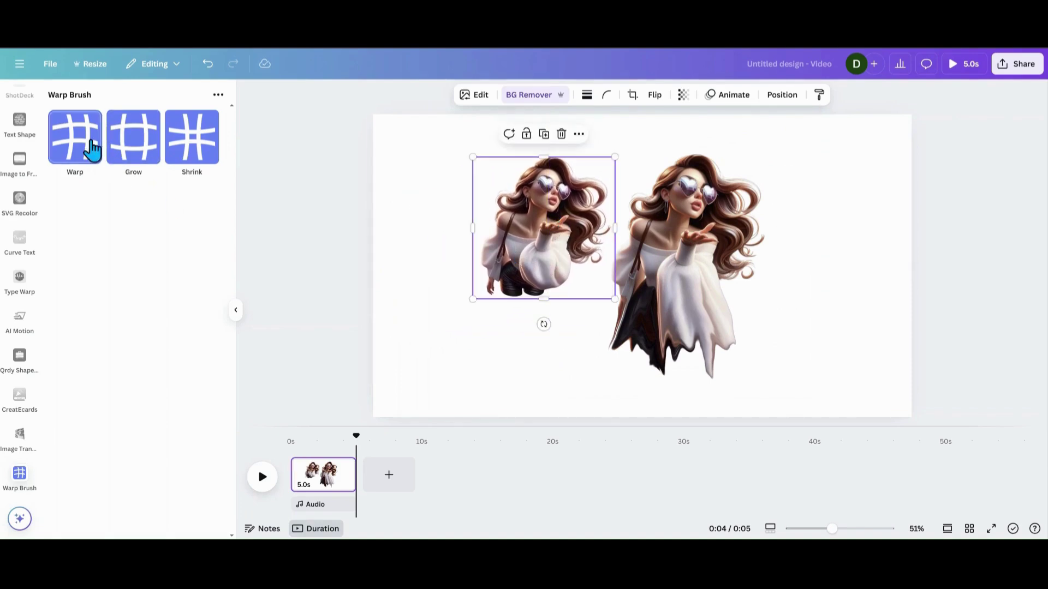
left_click(92, 146)
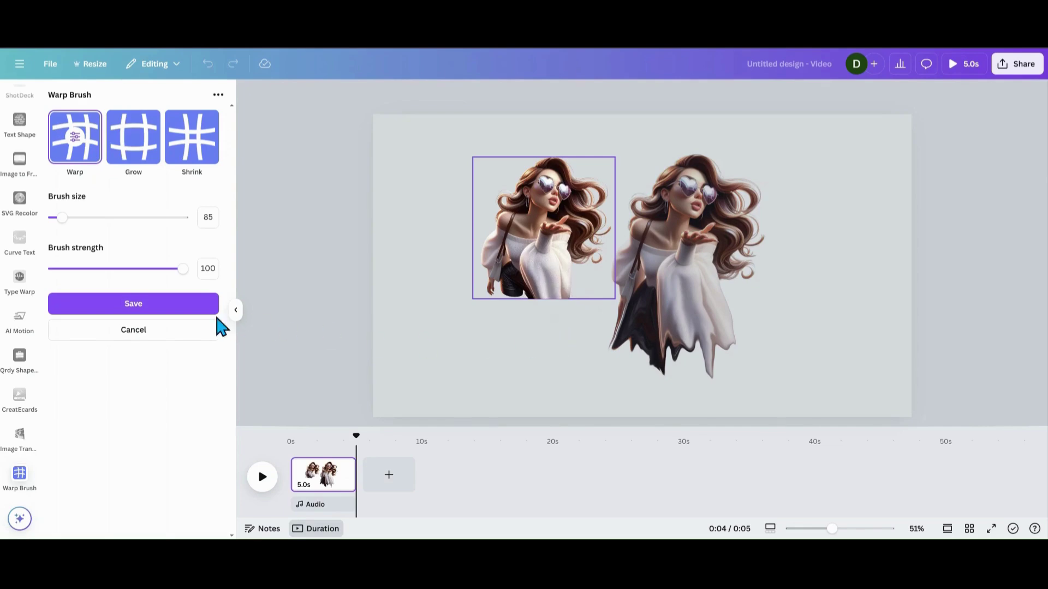
left_click(167, 305)
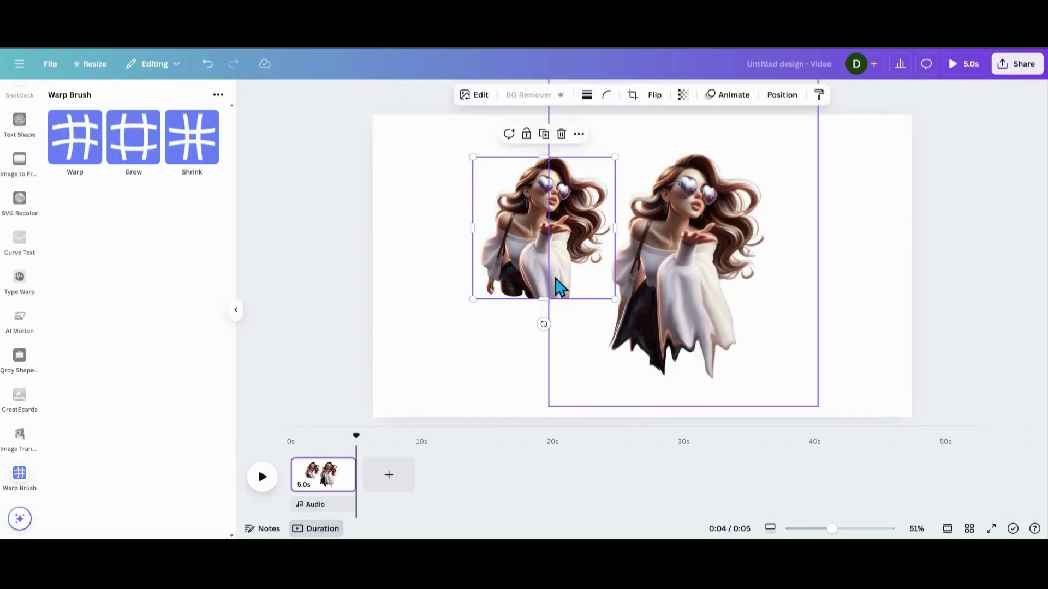
left_click_drag(557, 285, 507, 286)
left_click(491, 335)
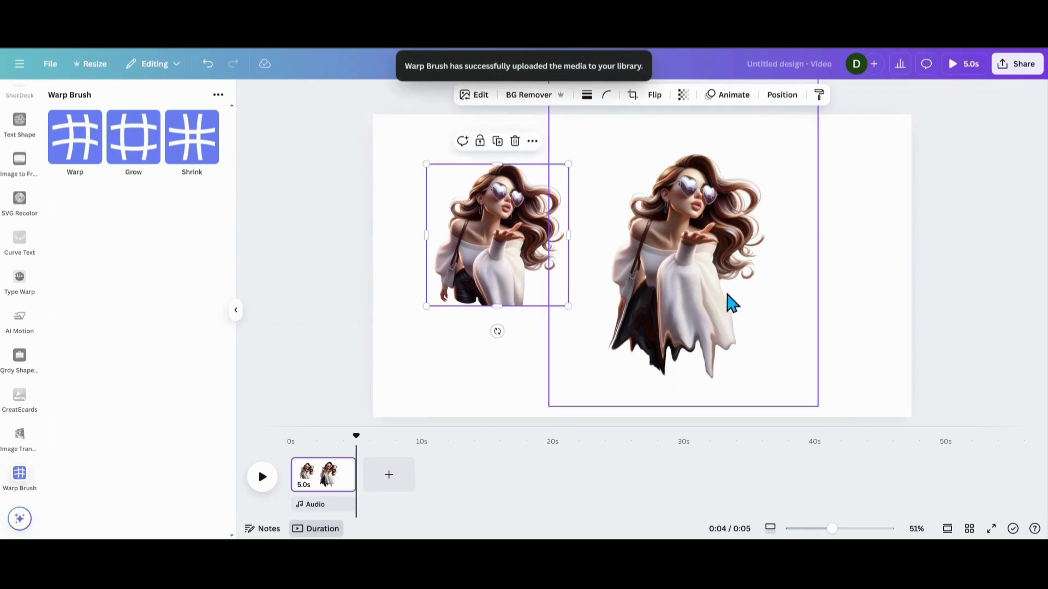
left_click_drag(727, 304, 718, 317)
left_click(83, 148)
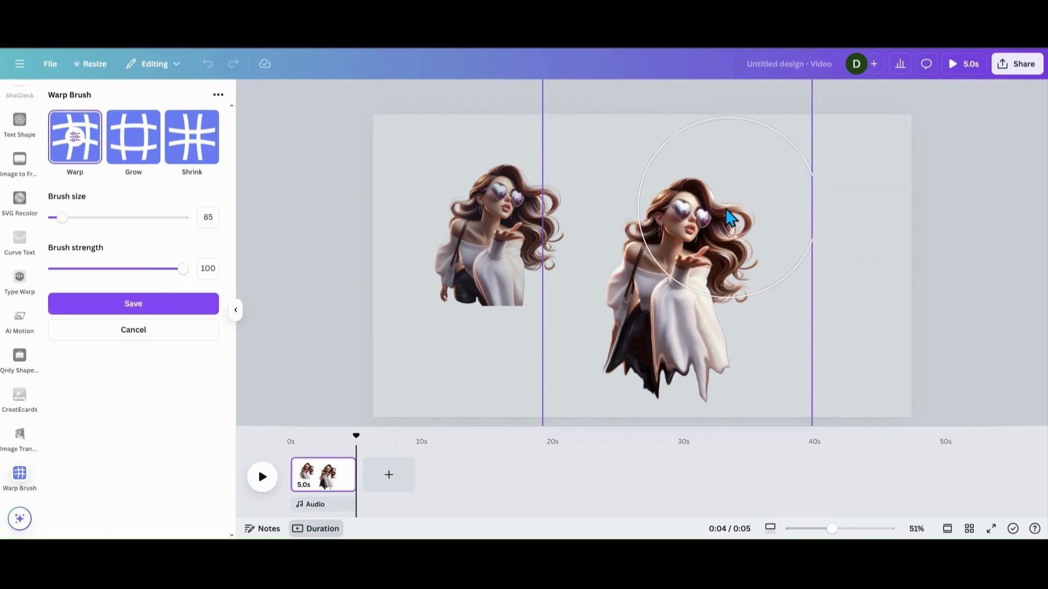
left_click_drag(707, 203, 784, 149)
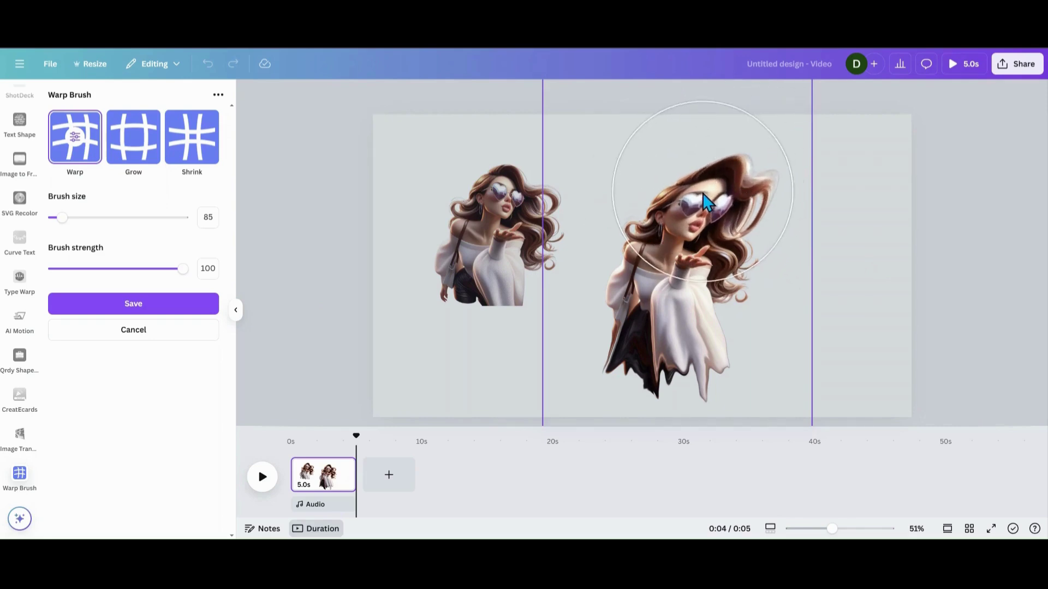
left_click(158, 331)
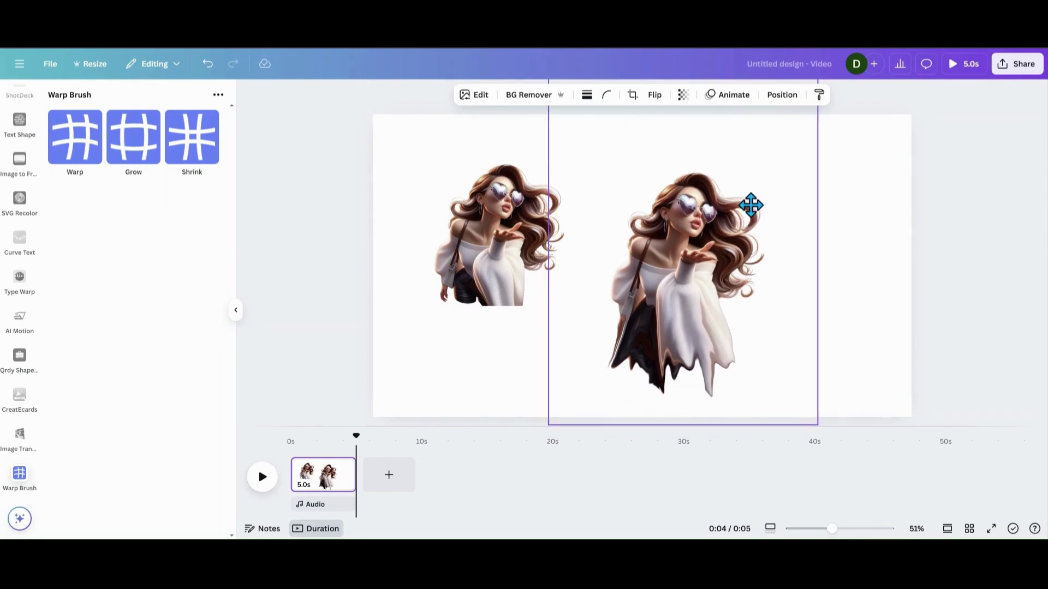
Try the Warp brush on the larger woman, pulling her hair outward and distorting her face, and discard the changes.
left_click(86, 147)
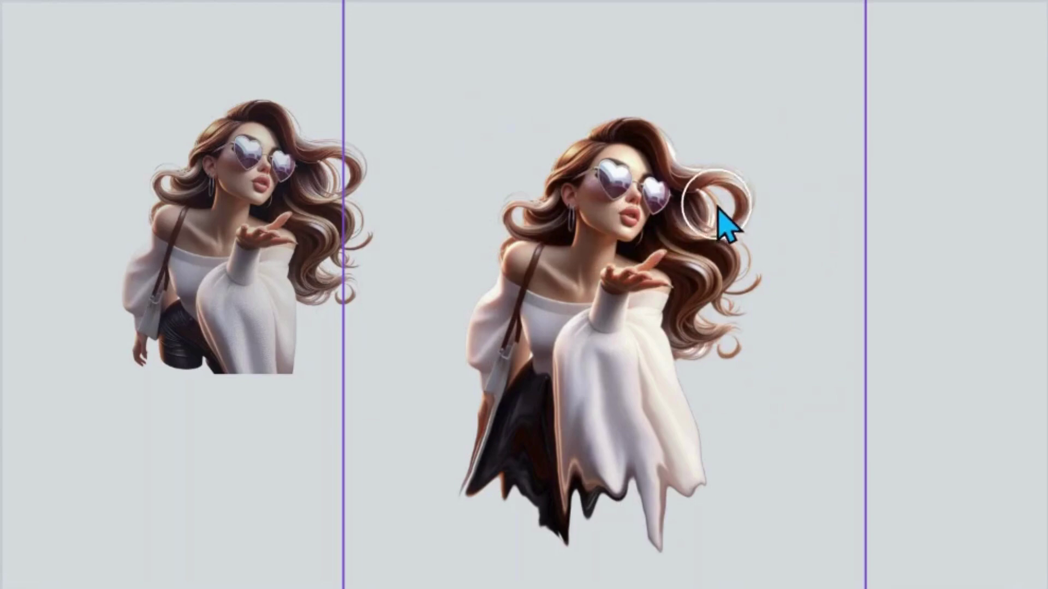
left_click_drag(674, 163, 726, 121)
left_click_drag(690, 173, 768, 110)
mouse_move(727, 183)
left_mouse_down()
mouse_move(781, 128)
mouse_move(723, 225)
mouse_move(702, 217)
mouse_move(735, 202)
mouse_move(786, 145)
mouse_move(734, 222)
mouse_move(697, 253)
mouse_move(810, 184)
mouse_move(709, 275)
mouse_move(799, 267)
mouse_move(829, 245)
mouse_move(706, 293)
mouse_move(785, 330)
mouse_move(847, 333)
mouse_move(716, 265)
mouse_move(768, 278)
mouse_move(838, 266)
mouse_move(808, 295)
mouse_move(704, 314)
mouse_move(837, 382)
mouse_move(722, 244)
mouse_move(860, 229)
mouse_move(701, 204)
mouse_move(836, 155)
mouse_move(726, 199)
mouse_move(811, 186)
mouse_move(602, 160)
mouse_move(563, 175)
mouse_move(429, 147)
mouse_move(466, 179)
mouse_move(553, 205)
mouse_move(520, 186)
mouse_move(441, 185)
mouse_move(552, 236)
mouse_move(427, 186)
mouse_move(503, 211)
mouse_move(419, 170)
mouse_move(519, 196)
mouse_move(477, 172)
mouse_move(406, 160)
mouse_move(510, 196)
mouse_move(473, 172)
mouse_move(400, 158)
mouse_move(530, 183)
mouse_move(550, 169)
mouse_move(404, 140)
mouse_move(563, 159)
mouse_move(407, 136)
mouse_move(499, 159)
mouse_move(411, 159)
mouse_move(431, 203)
mouse_move(566, 164)
mouse_move(523, 136)
mouse_move(434, 129)
mouse_move(542, 154)
mouse_move(435, 140)
mouse_move(601, 158)
mouse_move(630, 83)
mouse_move(644, 131)
mouse_move(658, 87)
mouse_move(666, 137)
mouse_move(685, 115)
left_mouse_up()
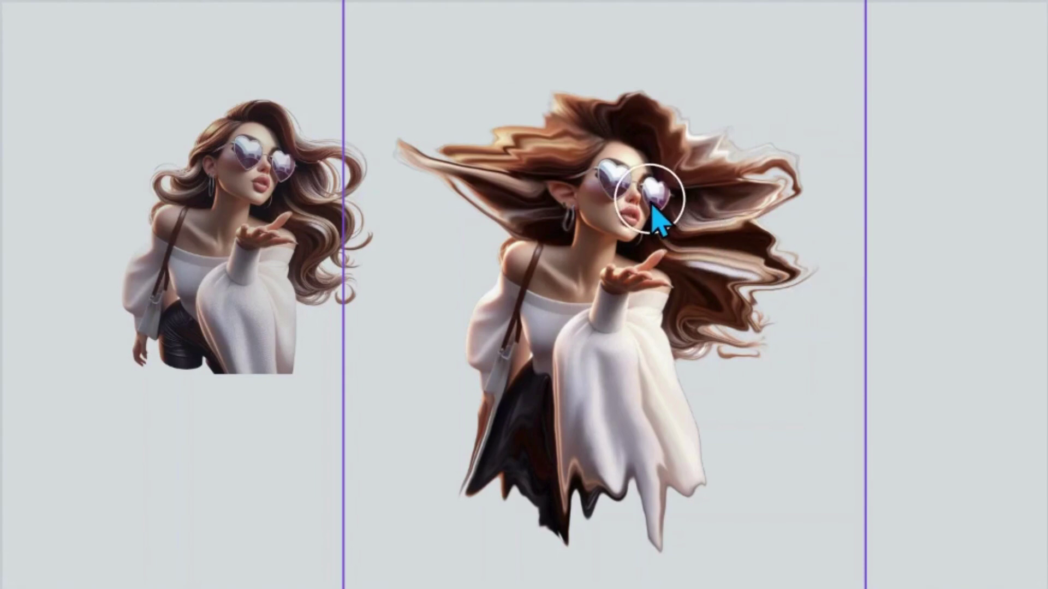
left_click_drag(652, 226, 650, 244)
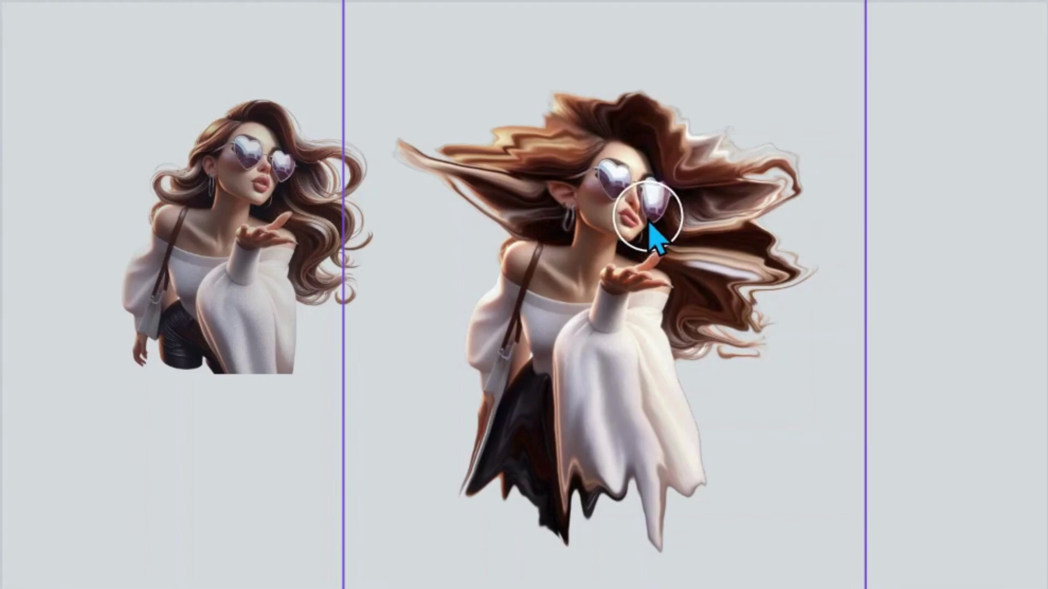
key("ctrl+z")
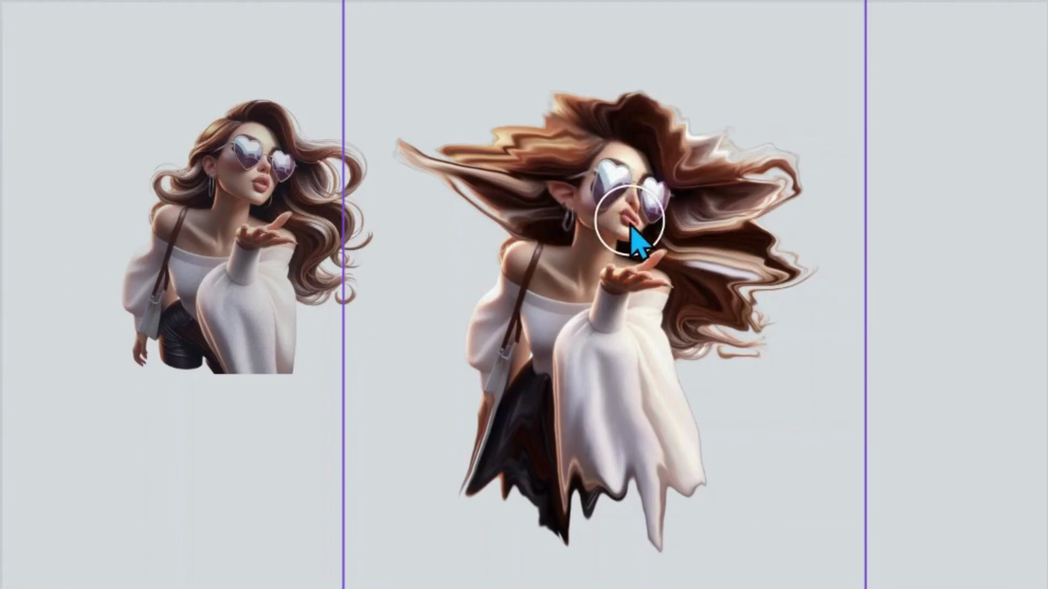
mouse_move(617, 233)
left_mouse_down()
mouse_move(623, 220)
mouse_move(615, 236)
left_mouse_up()
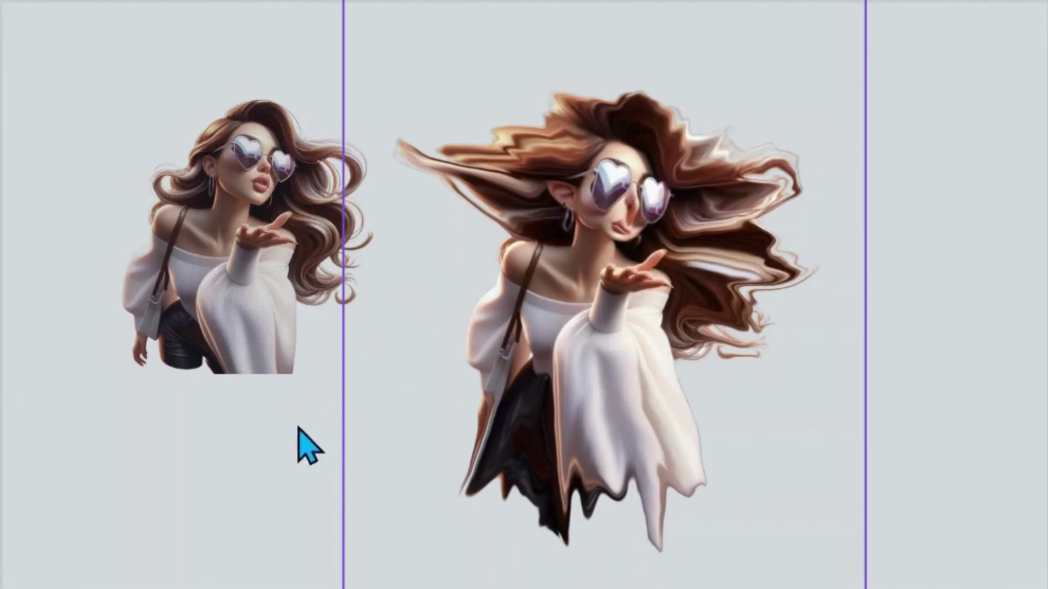
left_click(268, 473)
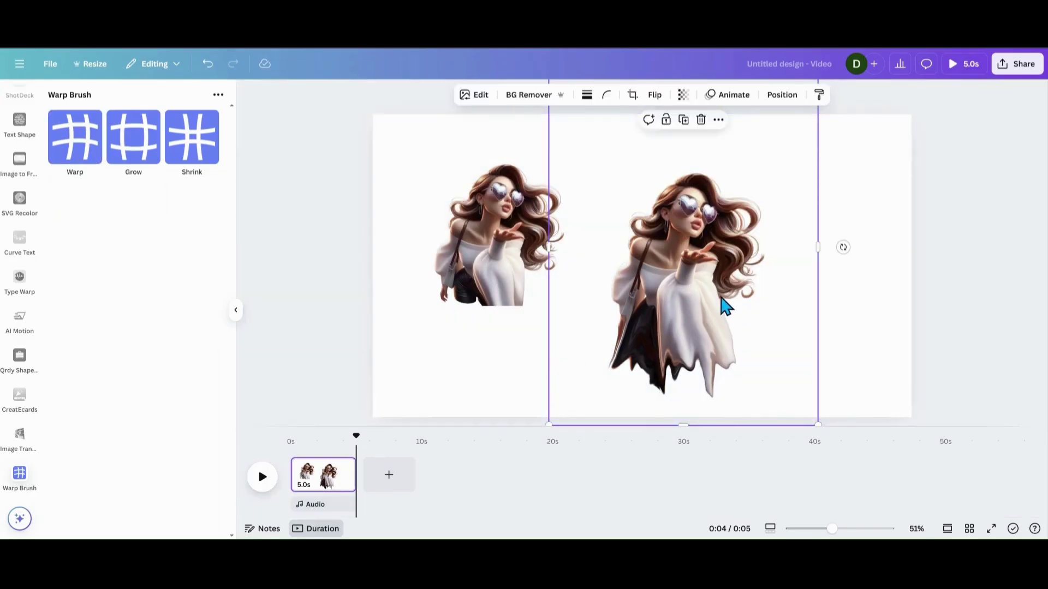
Try the Grow brush at size 61 and strength 100 on the larger woman's hand and face, and discard the changes.
left_click_drag(726, 306, 709, 283)
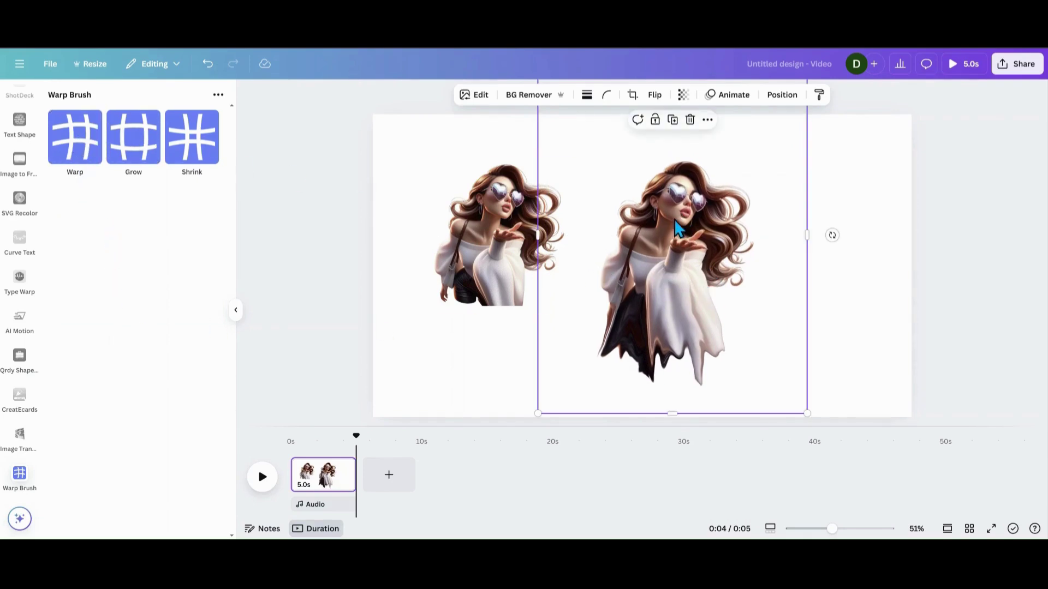
left_click(132, 166)
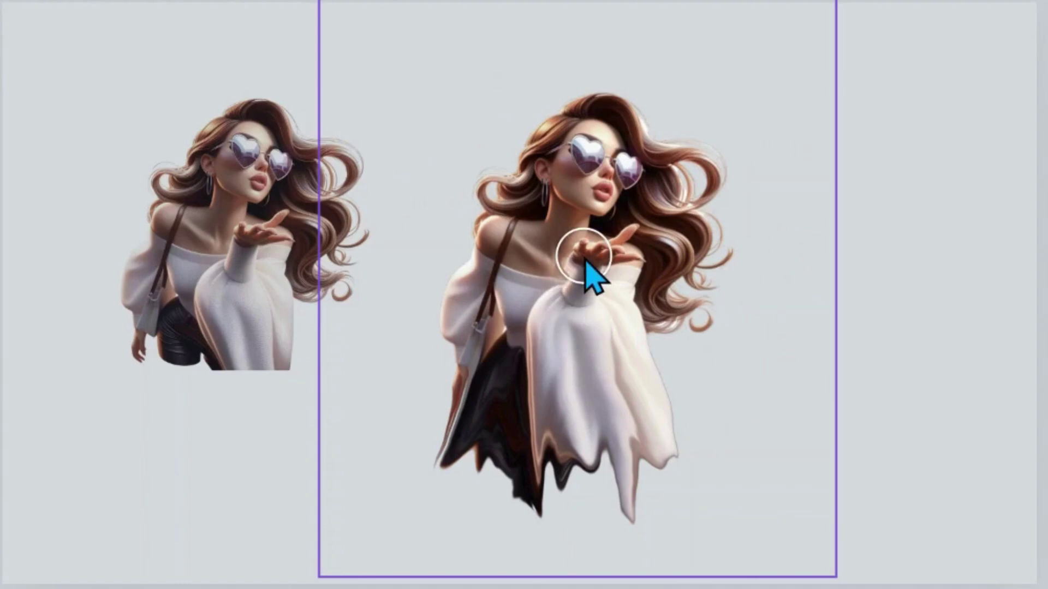
mouse_move(585, 261)
left_mouse_down()
mouse_move(618, 257)
mouse_move(607, 312)
mouse_move(590, 294)
left_mouse_up()
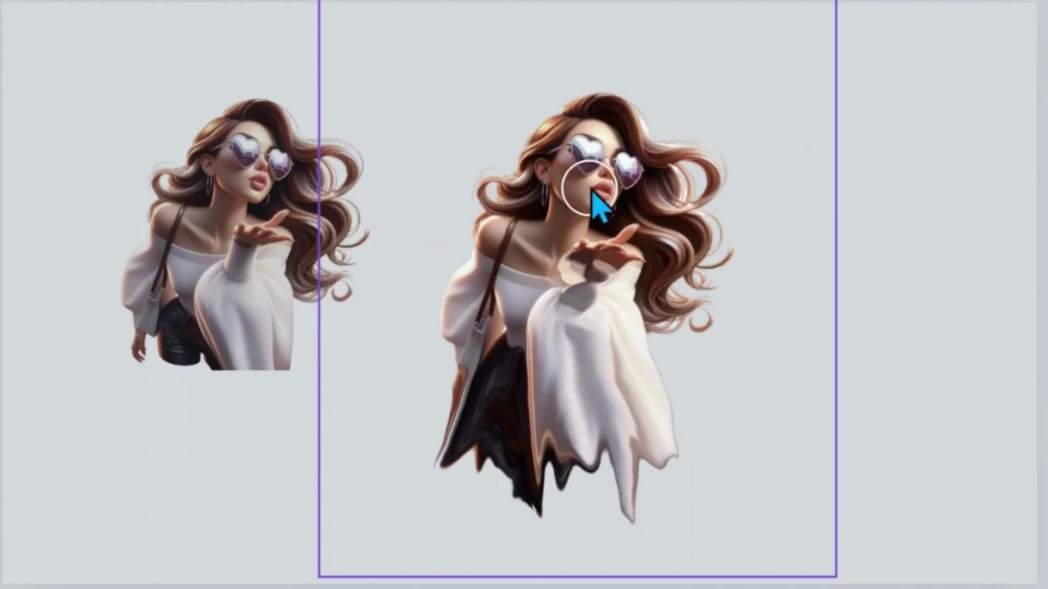
mouse_move(588, 154)
left_mouse_down()
mouse_move(604, 125)
mouse_move(631, 181)
mouse_move(644, 152)
mouse_move(631, 142)
mouse_move(610, 155)
mouse_move(565, 210)
mouse_move(547, 176)
mouse_move(524, 233)
mouse_move(530, 268)
mouse_move(509, 276)
mouse_move(495, 306)
mouse_move(522, 285)
mouse_move(521, 307)
mouse_move(555, 322)
mouse_move(514, 402)
left_mouse_up()
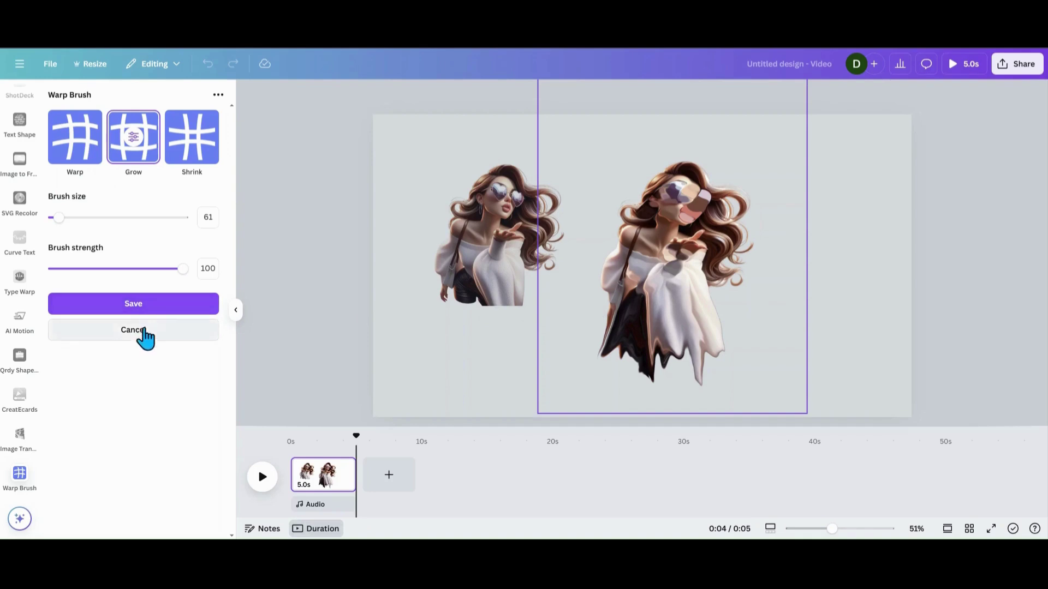
left_click(143, 331)
Try the Shrink and Grow brushes on the larger woman's face, hair, hand and shoulder, and discard the changes.
left_click(199, 157)
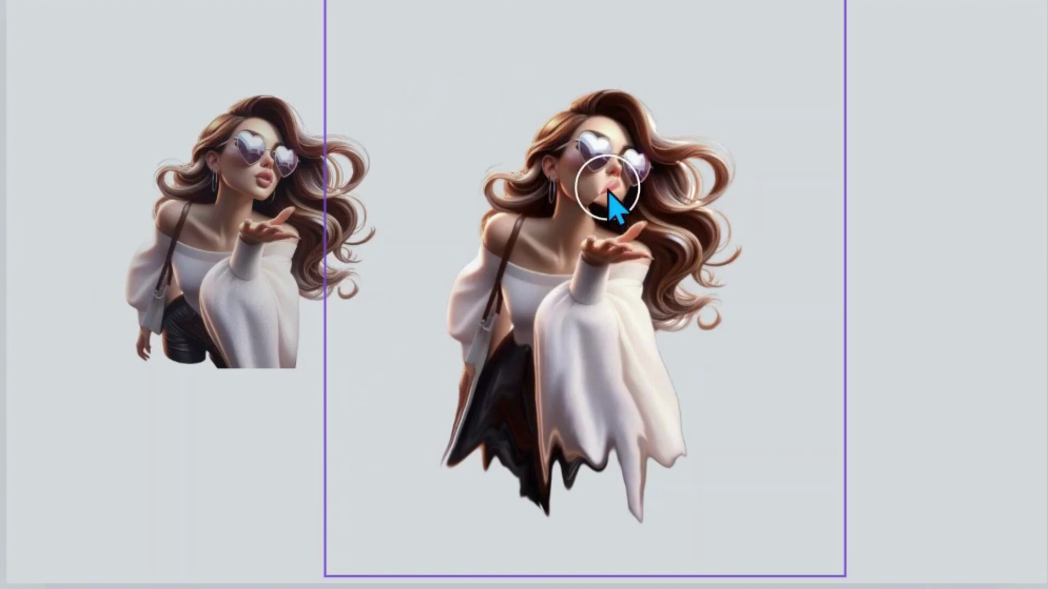
mouse_move(608, 198)
left_mouse_down()
mouse_move(565, 190)
mouse_move(539, 271)
mouse_move(545, 312)
mouse_move(606, 333)
left_mouse_up()
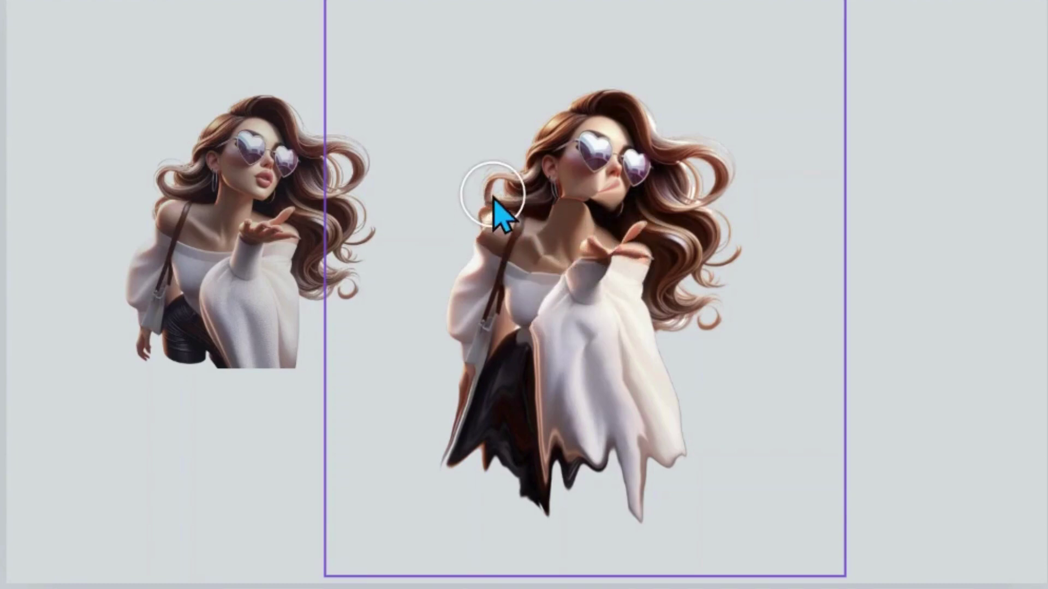
left_click_drag(492, 198, 570, 116)
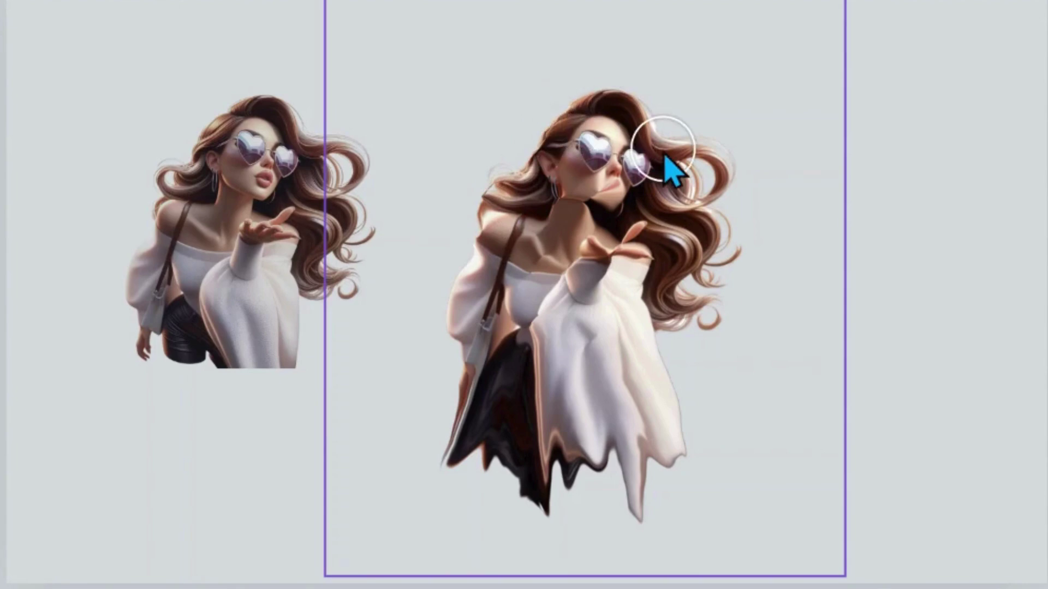
mouse_move(664, 156)
left_mouse_down()
mouse_move(676, 194)
mouse_move(662, 222)
mouse_move(683, 238)
mouse_move(694, 155)
mouse_move(723, 187)
mouse_move(684, 240)
mouse_move(703, 257)
left_mouse_up()
mouse_move(582, 103)
left_mouse_down()
mouse_move(630, 134)
mouse_move(619, 110)
mouse_move(587, 127)
mouse_move(484, 257)
left_mouse_up()
mouse_move(582, 227)
left_mouse_down()
mouse_move(600, 177)
mouse_move(617, 201)
left_mouse_up()
left_click_drag(614, 124, 610, 135)
mouse_move(486, 271)
left_mouse_down()
mouse_move(502, 258)
mouse_move(502, 224)
left_mouse_up()
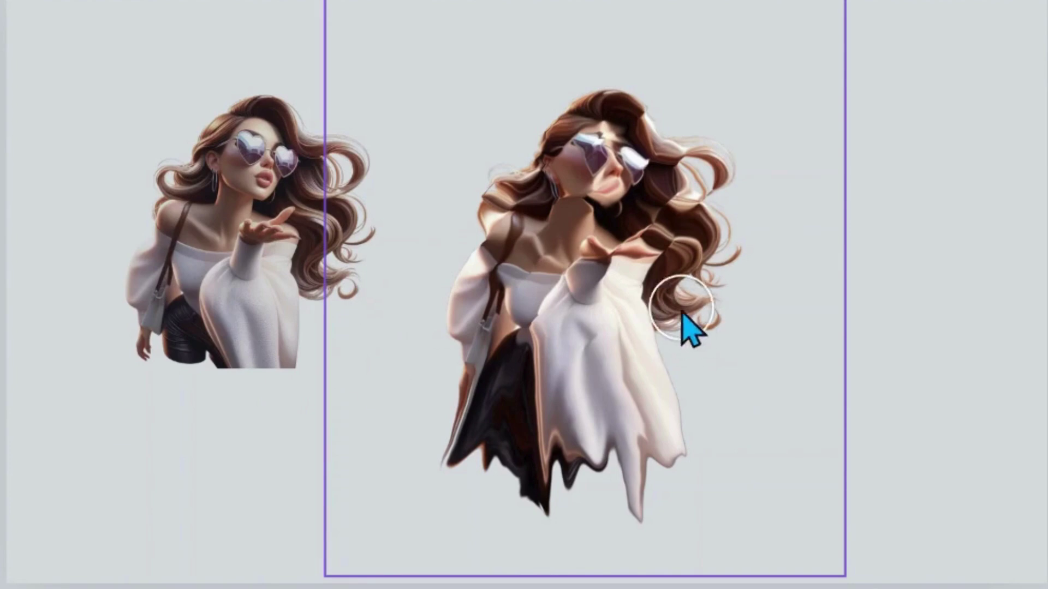
mouse_move(603, 234)
left_mouse_down()
mouse_move(585, 190)
mouse_move(601, 207)
mouse_move(636, 149)
mouse_move(591, 169)
left_mouse_up()
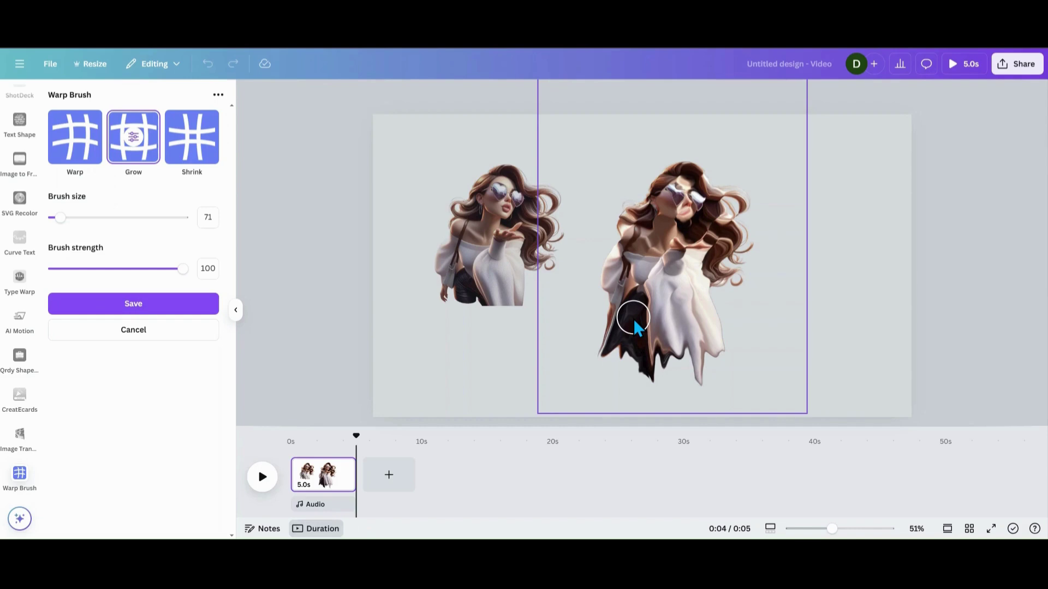
left_click(170, 345)
Add a second, blank page to the design.
left_click(386, 488)
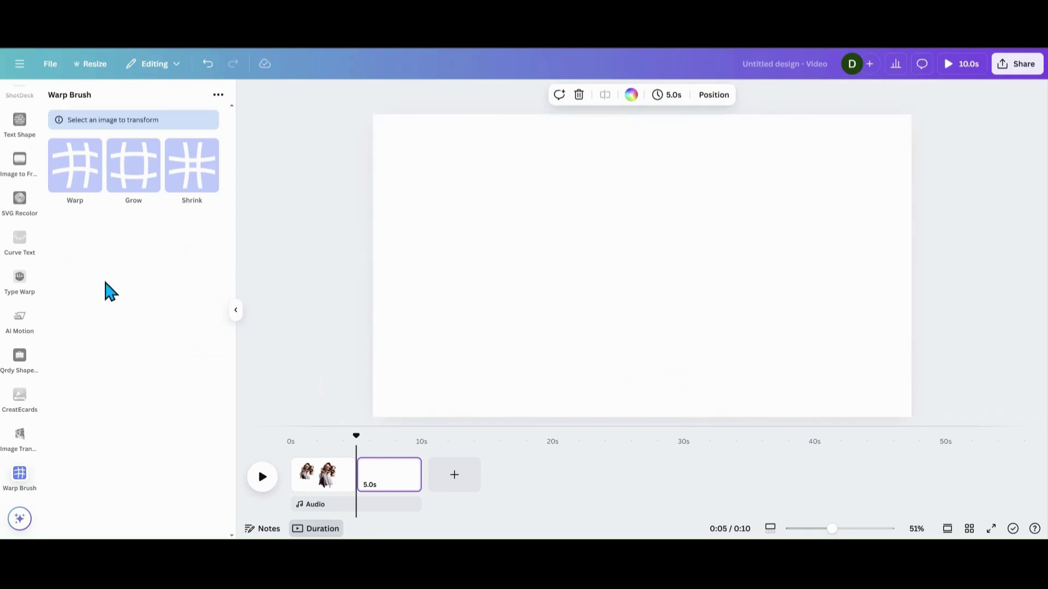
scroll(31, 341, "up", 10)
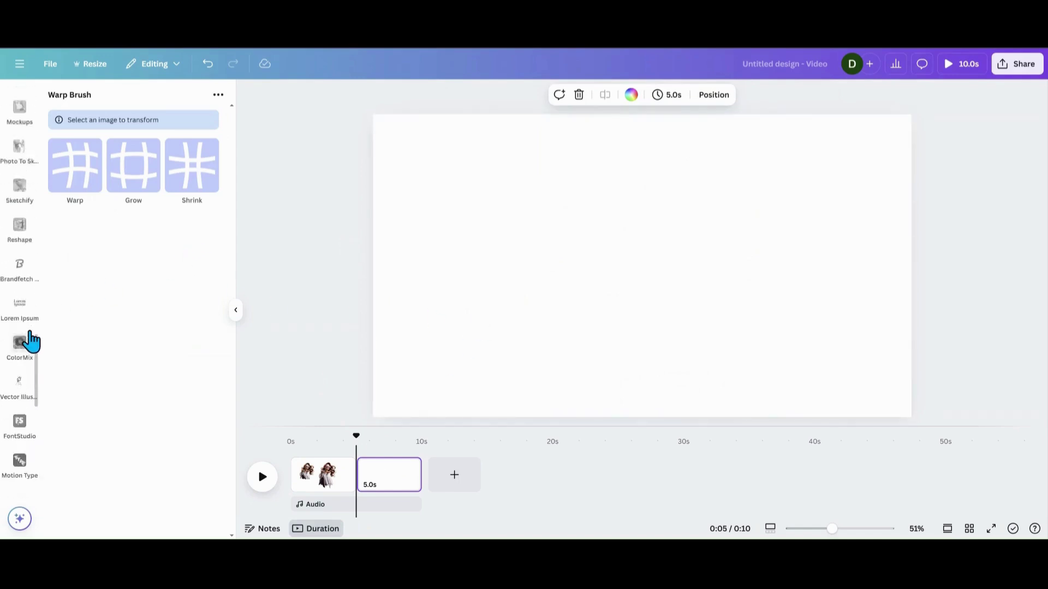
scroll(31, 341, "up", 10)
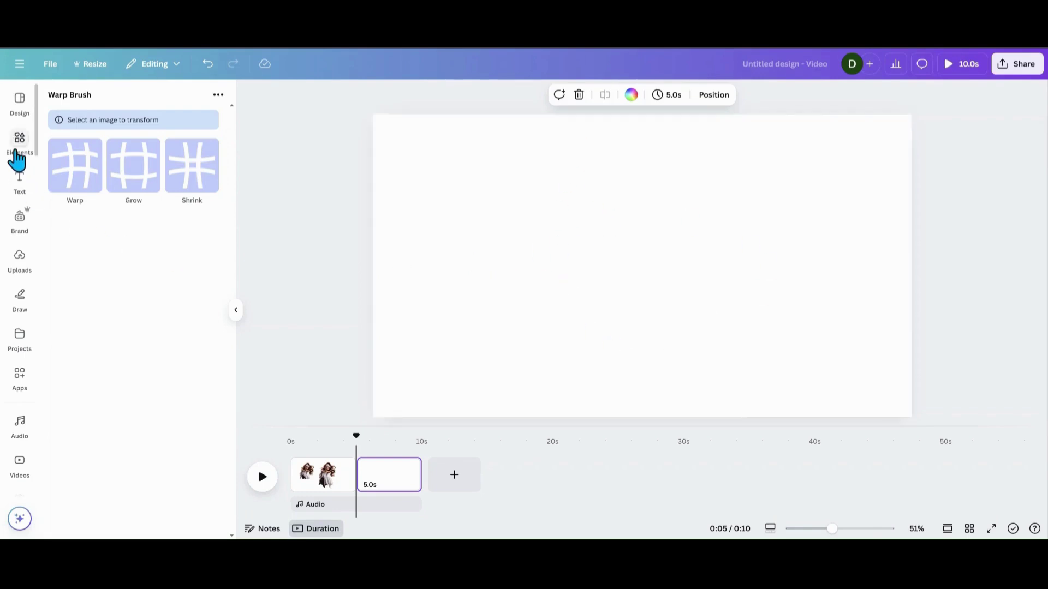
Clear the Warp Brush search in the apps list and open Text Maker from the already used apps.
left_click(22, 374)
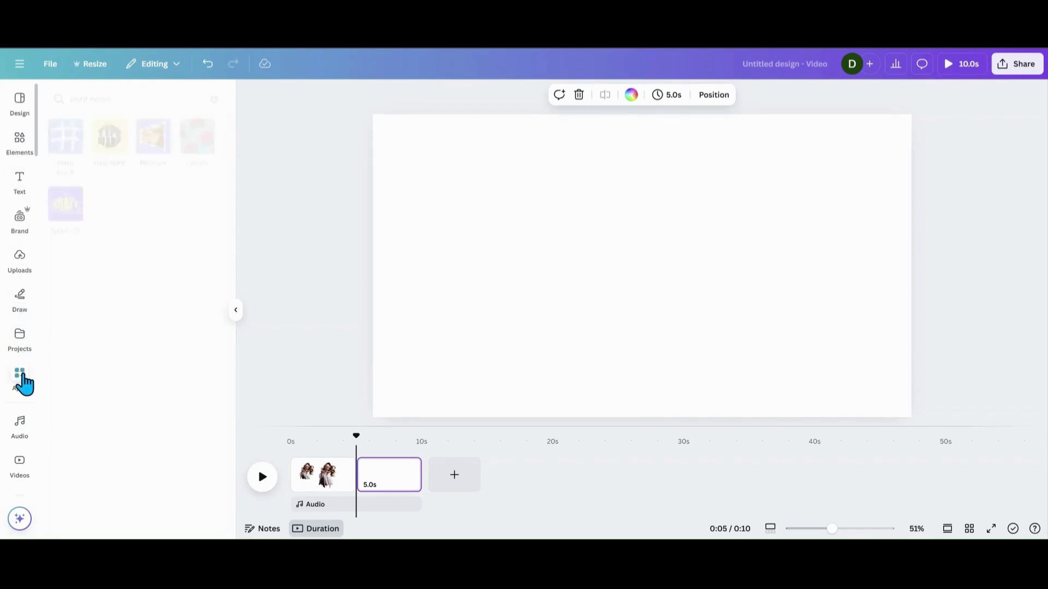
left_click(213, 100)
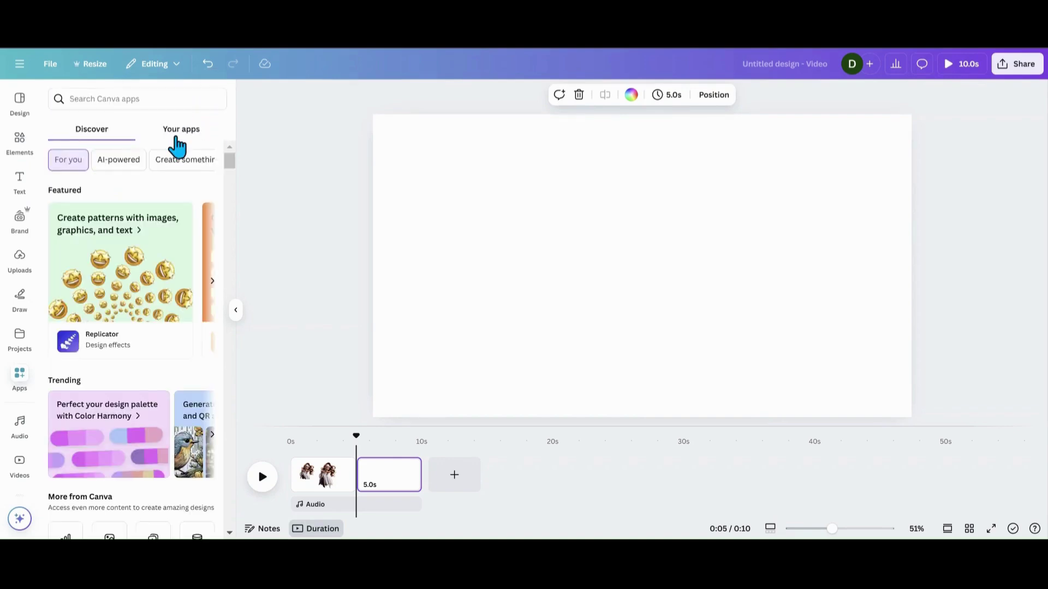
left_click(177, 133)
scroll(125, 300, "down", 4)
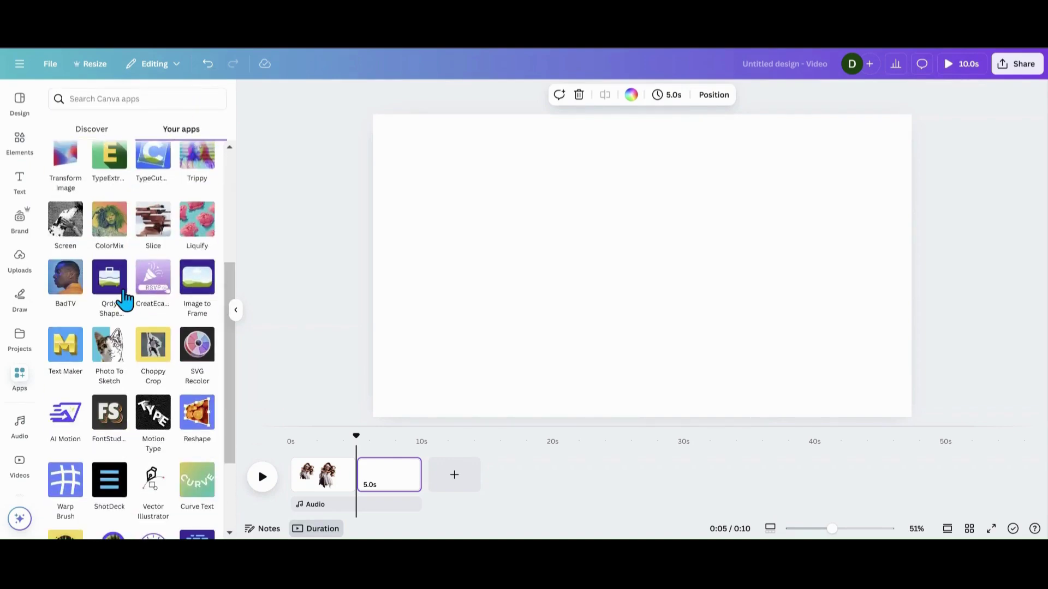
left_click(78, 356)
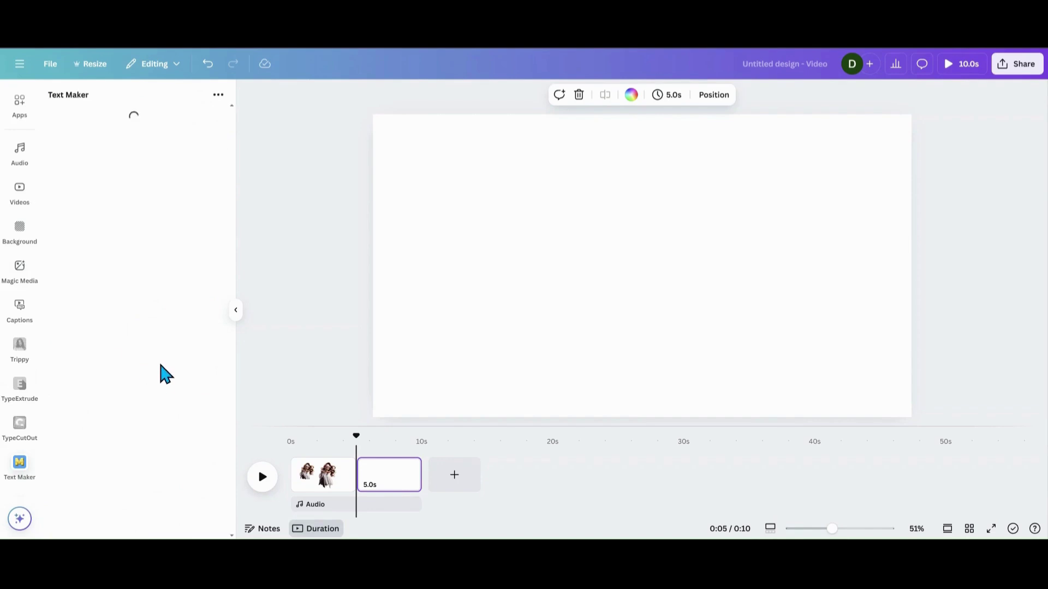
Choose the TEXT ART style in Text Maker and replace its sample text with a first name.
scroll(164, 371, "down", 4)
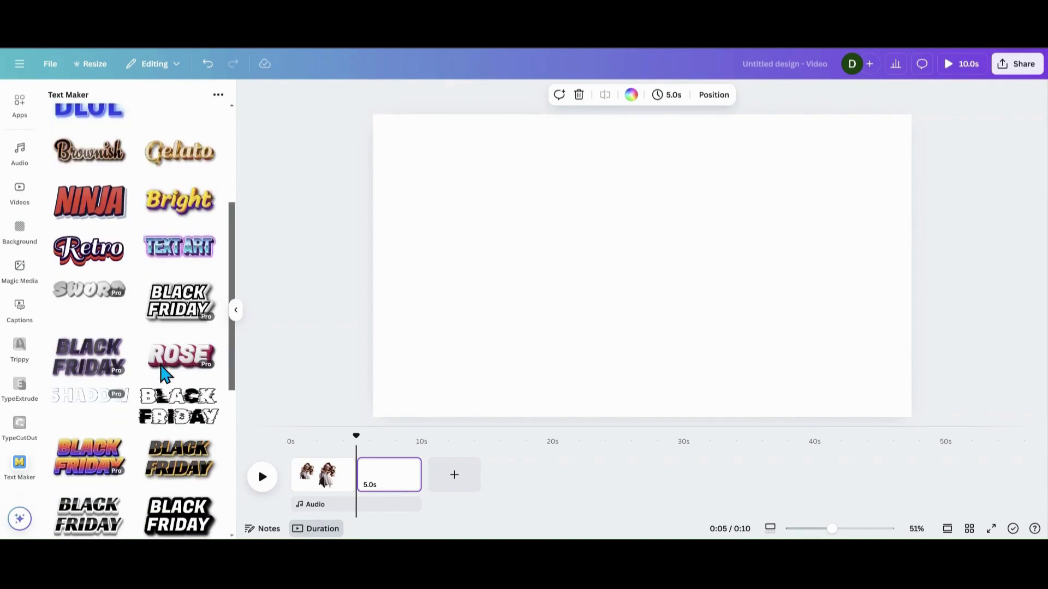
scroll(164, 374, "up", 2)
left_click(178, 323)
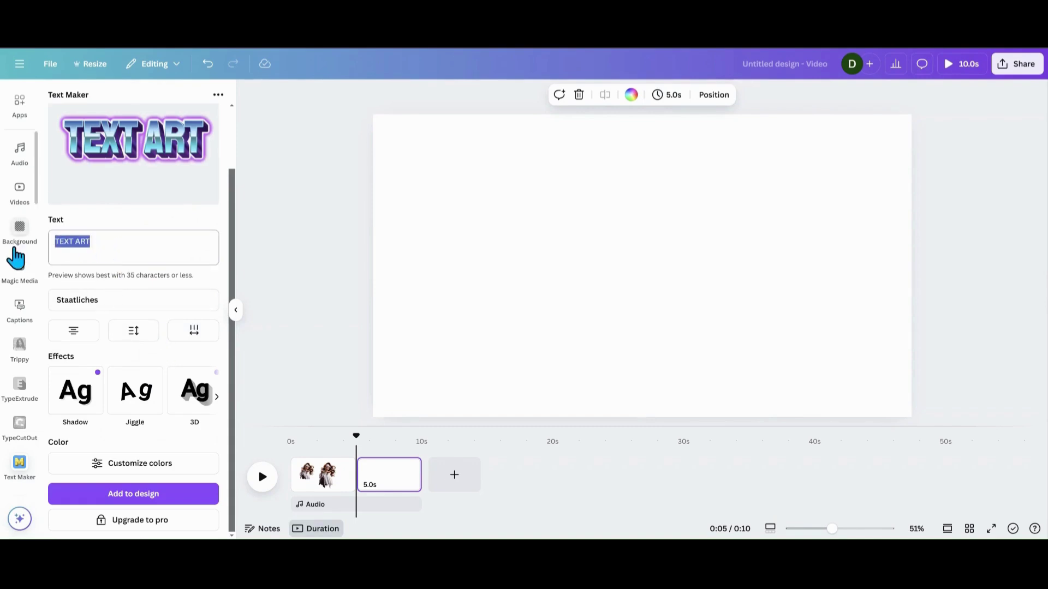
type("Mi")
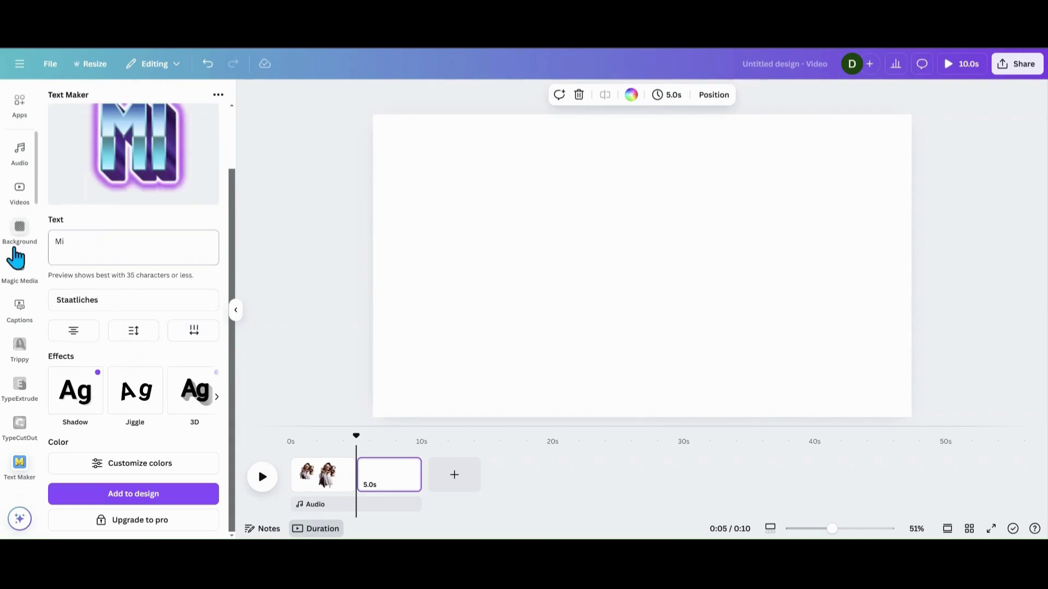
type("chelle")
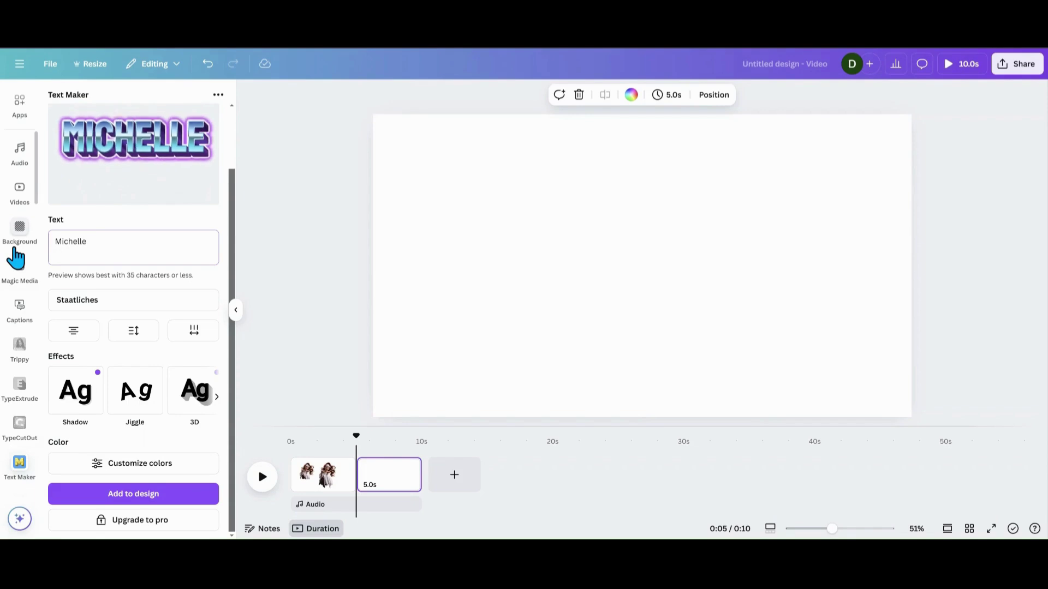
Add the styled lettering to page 2 at Medium quality, then enlarge it and place it near the page's centre.
left_click(152, 500)
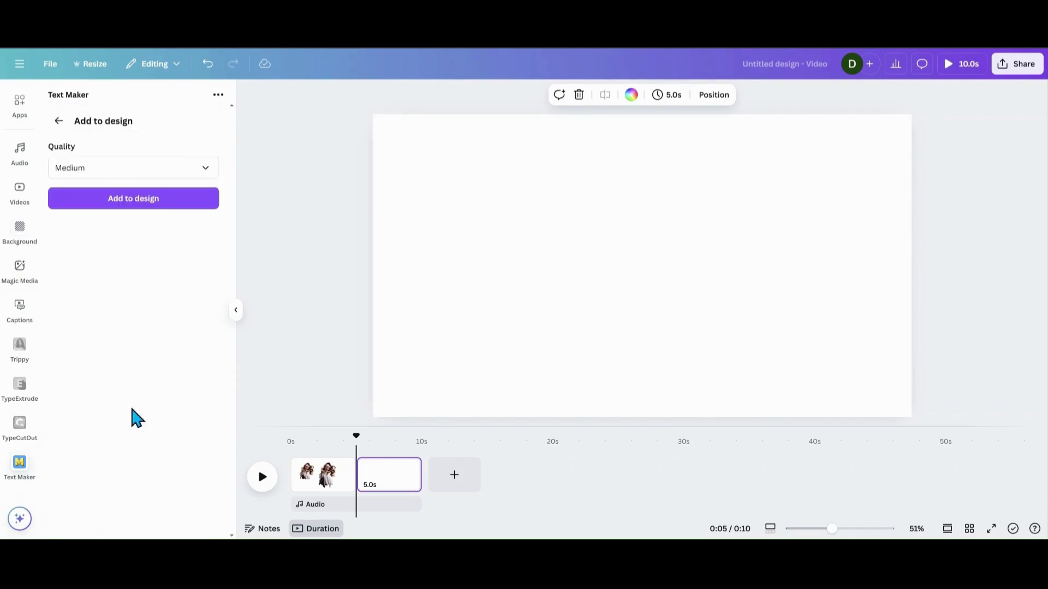
left_click(134, 202)
left_click_drag(620, 297, 573, 256)
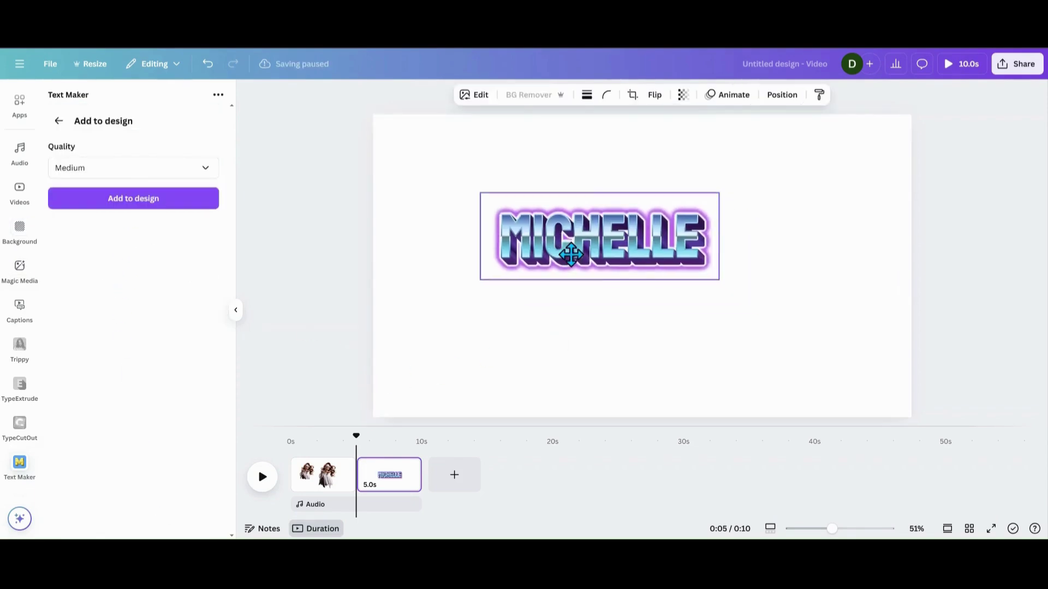
left_click_drag(719, 281, 756, 328)
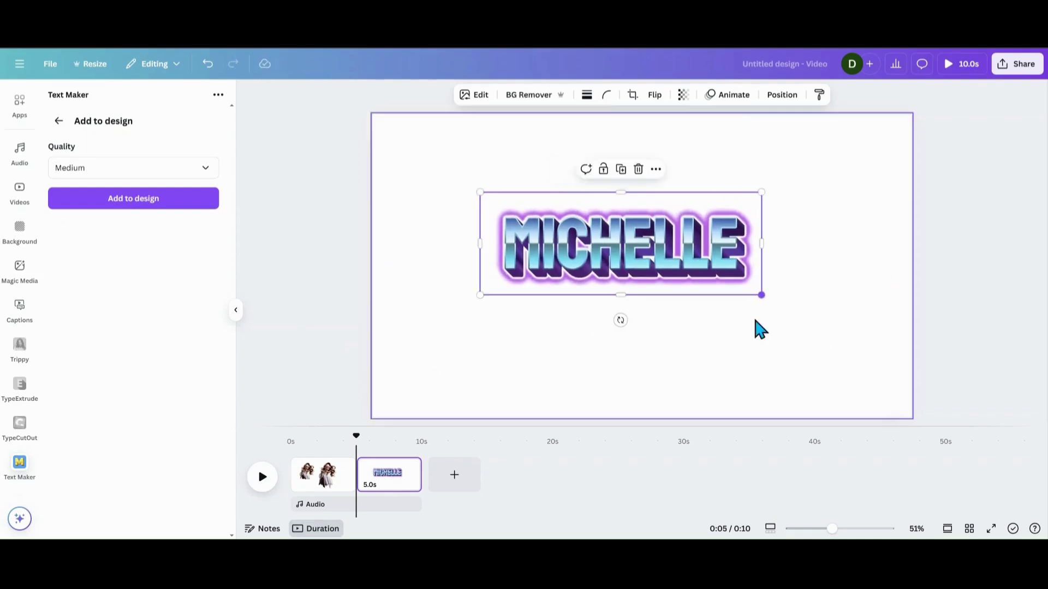
left_click_drag(658, 273, 657, 302)
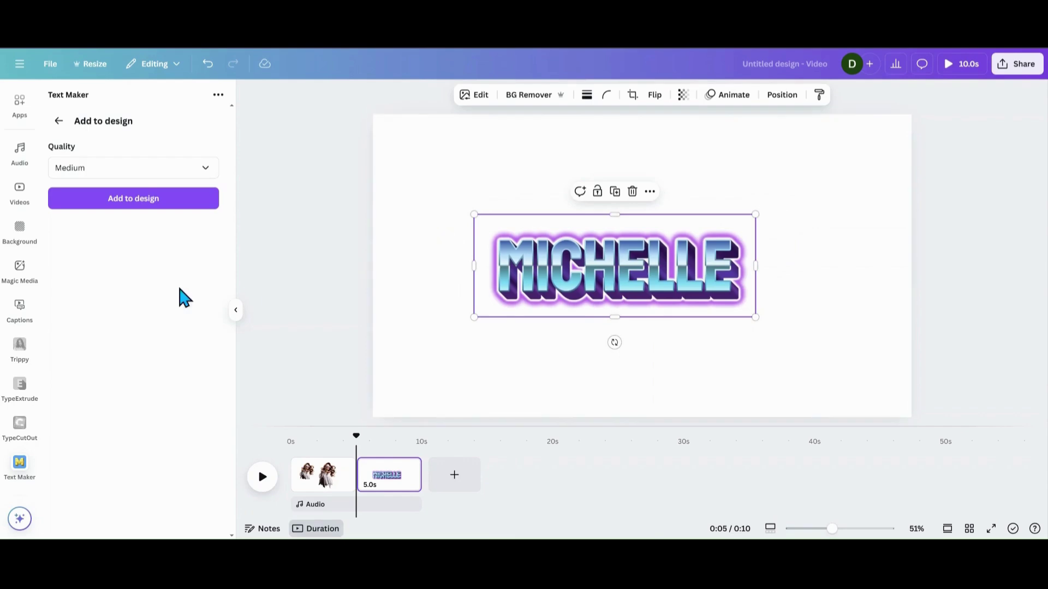
Open the Warp Brush app from the used apps with the lettering selected.
scroll(17, 369, "up", 5)
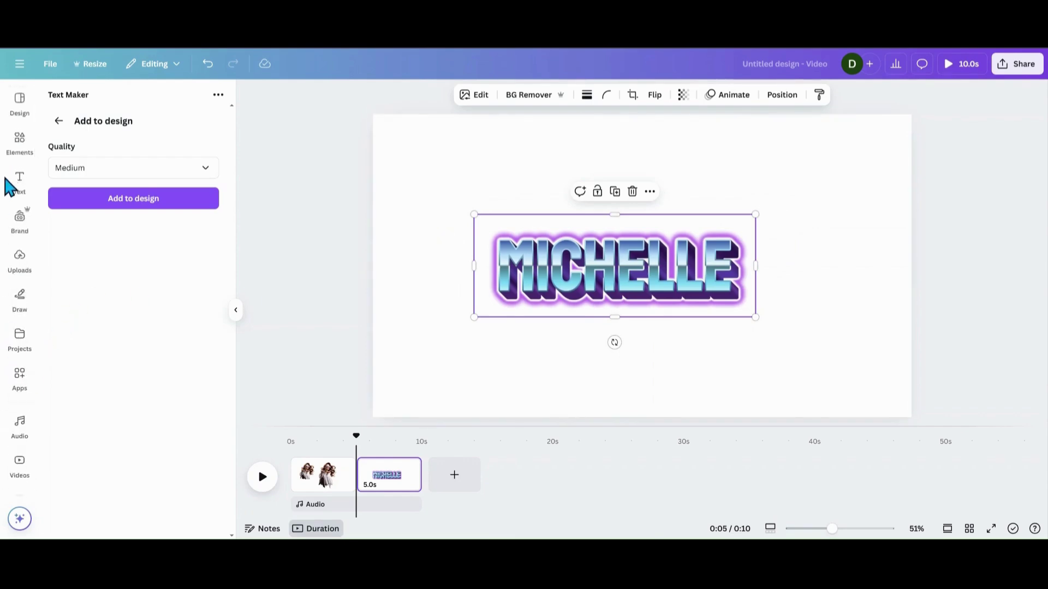
left_click(18, 388)
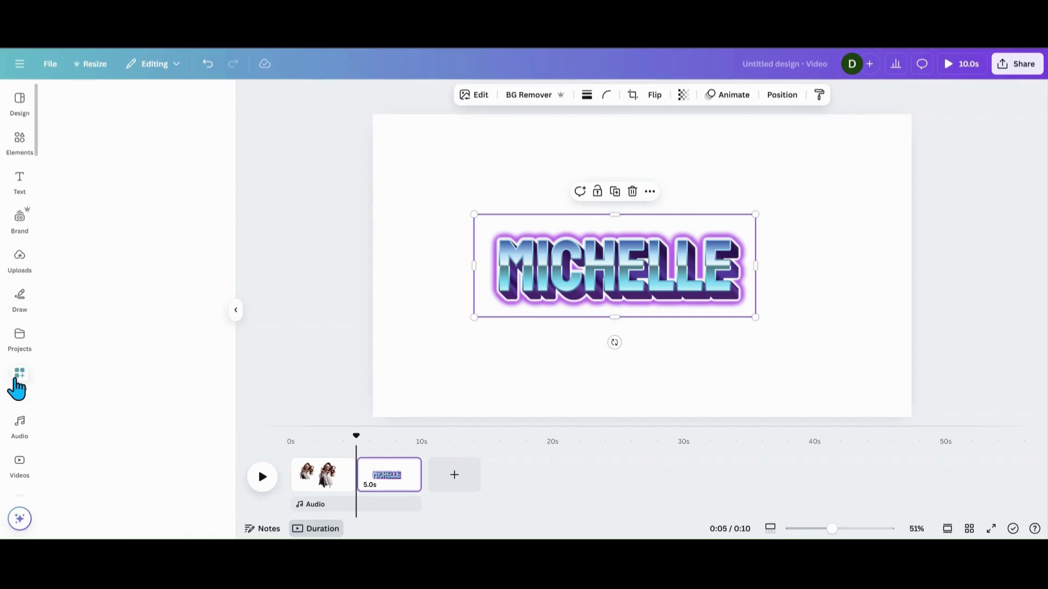
scroll(143, 331, "down", 3)
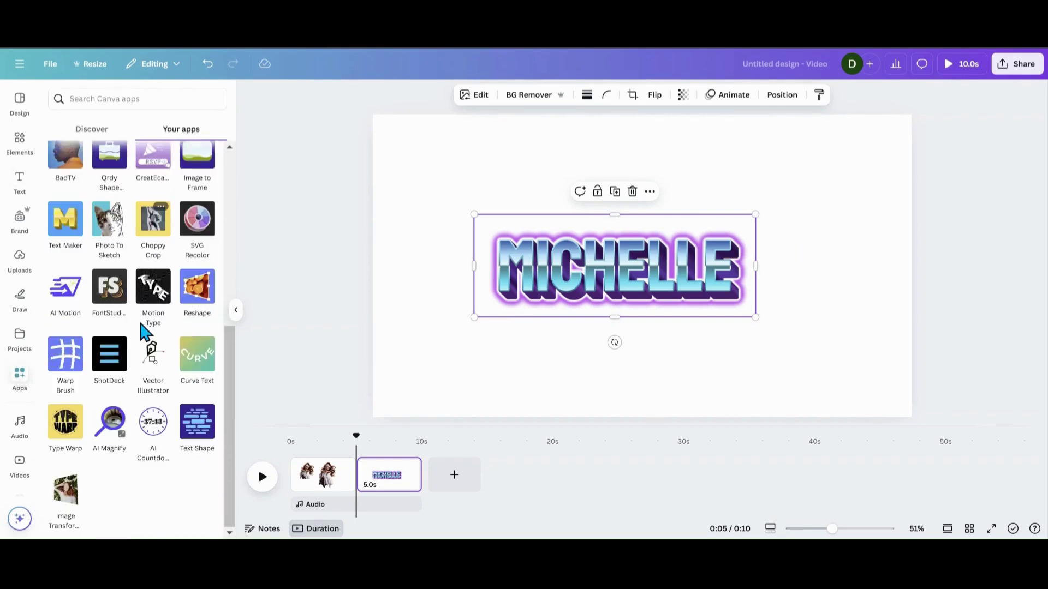
left_click(67, 363)
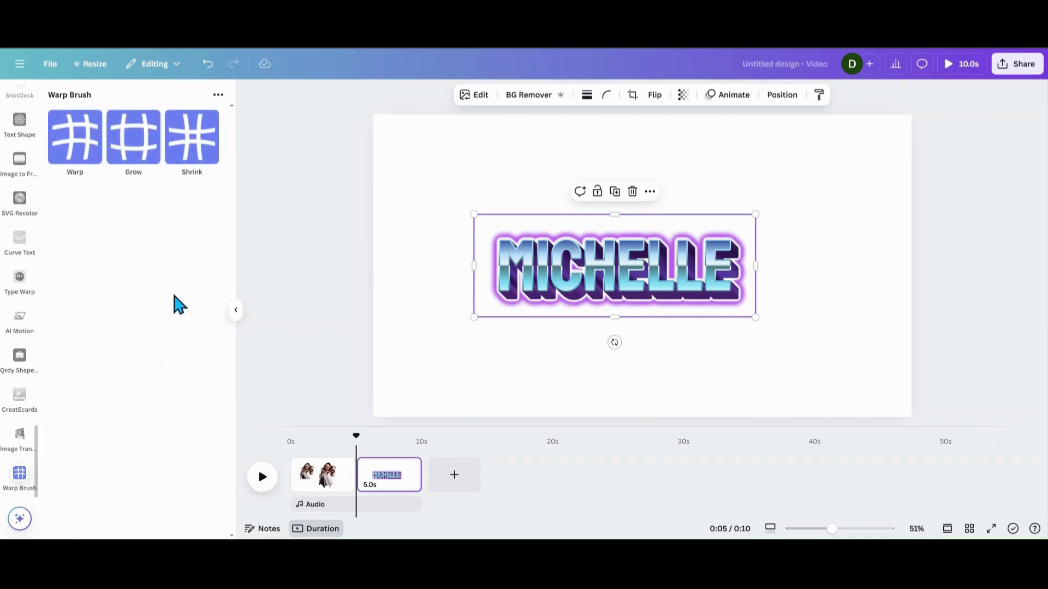
Try the Warp brush at strength 100, pulling drips down from the letter M, then undo the warp and shift the lettering slightly upward.
left_click(93, 155)
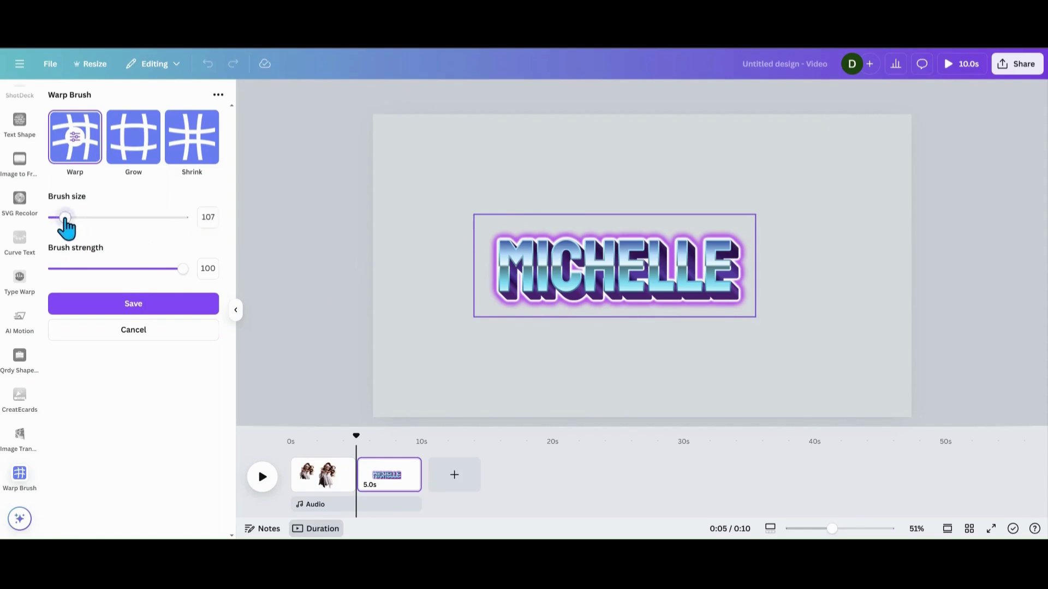
left_click_drag(66, 218, 182, 217)
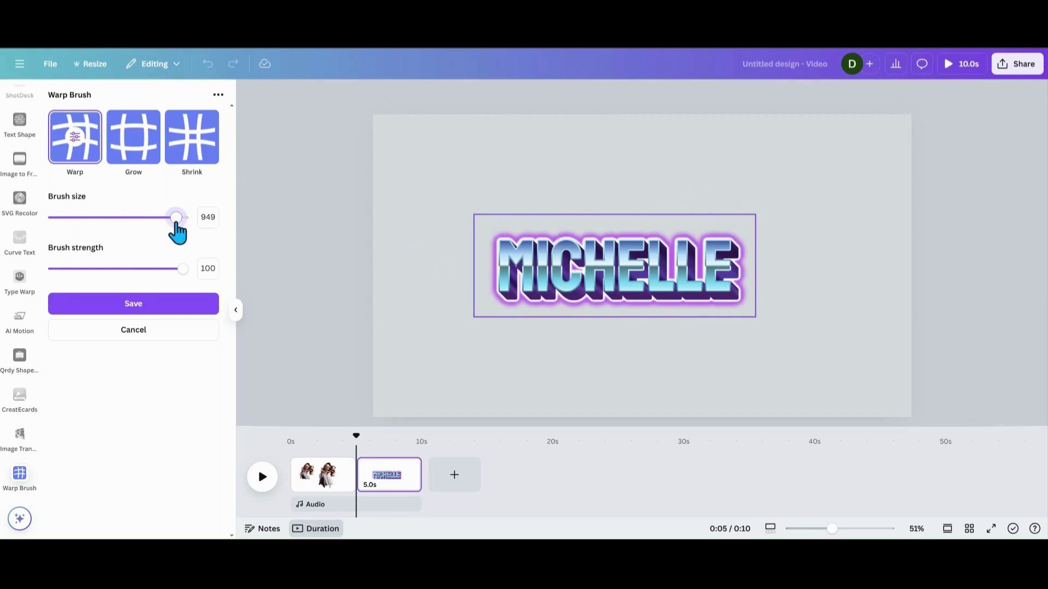
left_click_drag(175, 218, 66, 217)
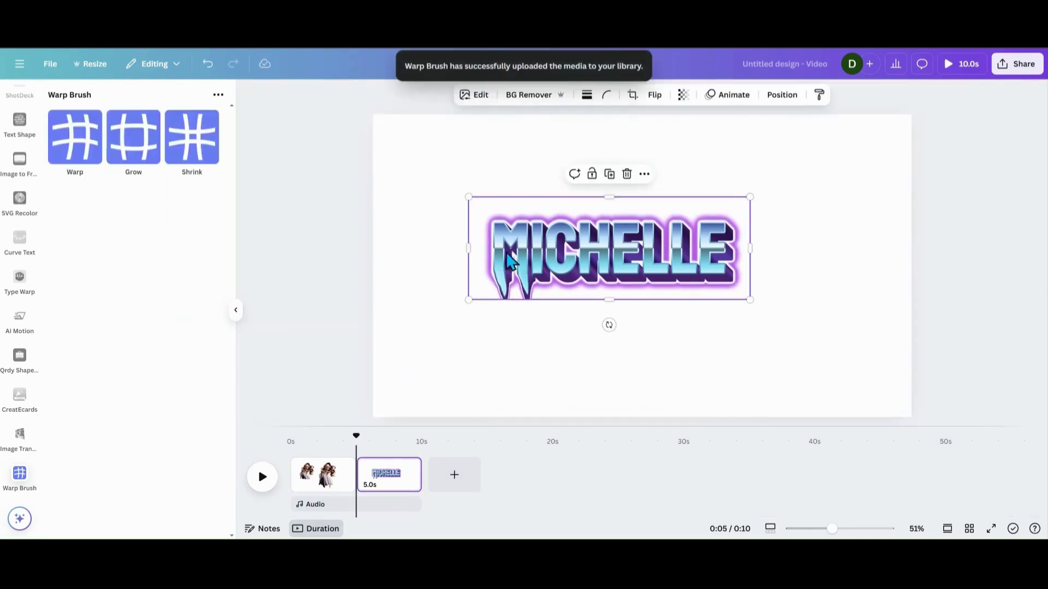
left_click(205, 65)
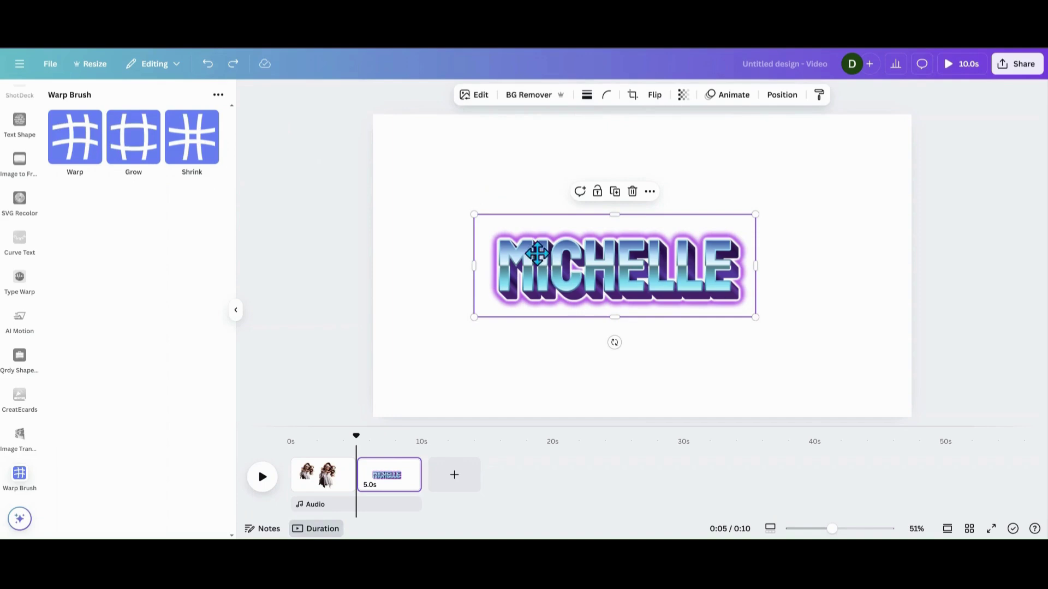
left_click_drag(537, 253, 579, 259)
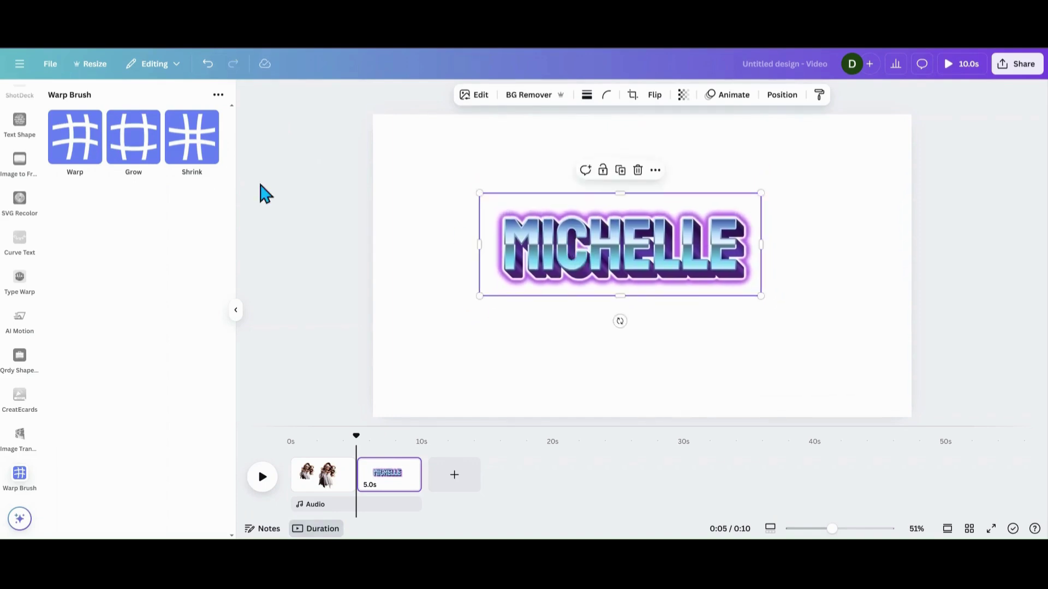
Download only page 2 of the design as a PNG file.
left_click(50, 63)
left_click(82, 309)
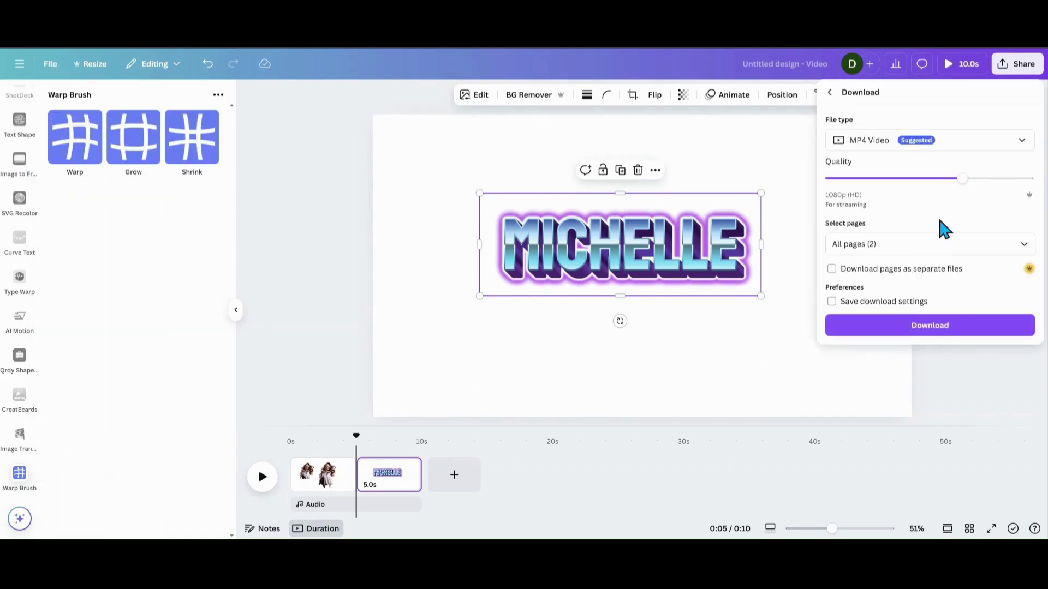
left_click(1025, 143)
left_click(889, 205)
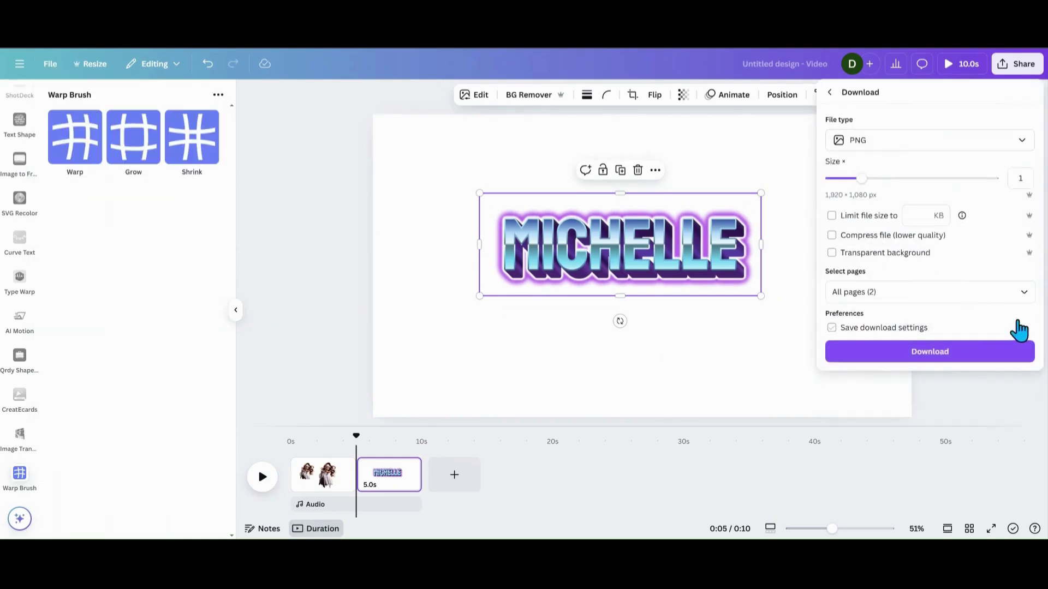
left_click(1024, 293)
left_click(1024, 323)
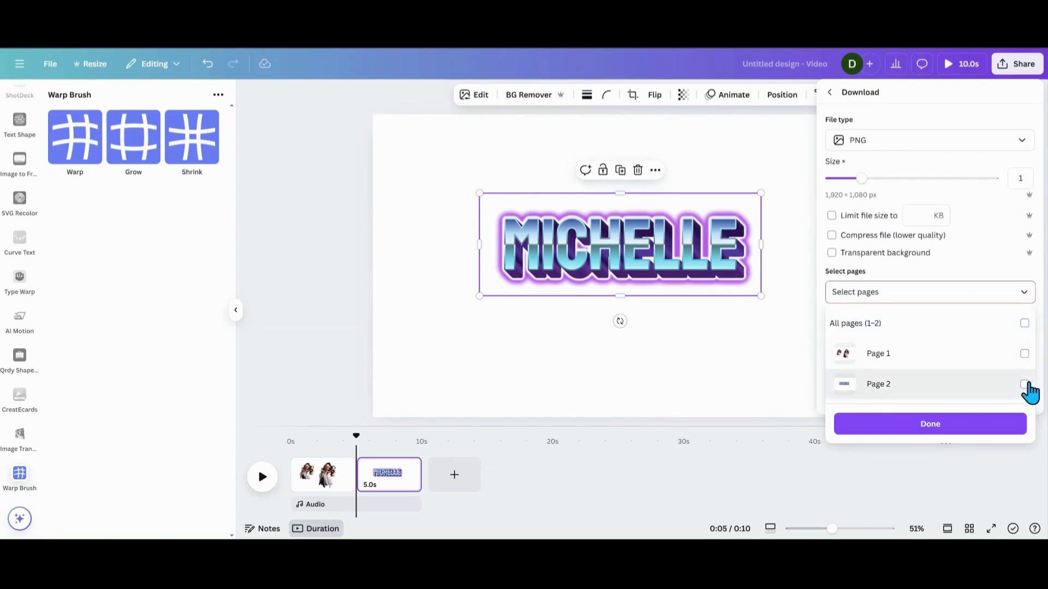
left_click(1024, 384)
left_click(989, 429)
left_click(957, 352)
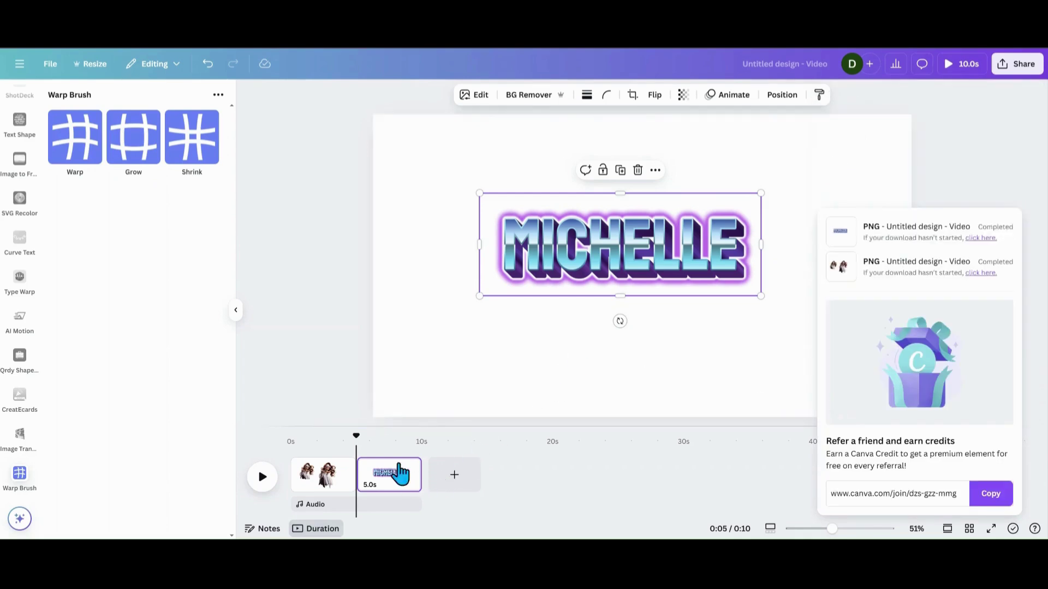
Move the original lettering to the page's upper-left corner and make it smaller.
left_click_drag(619, 250, 492, 175)
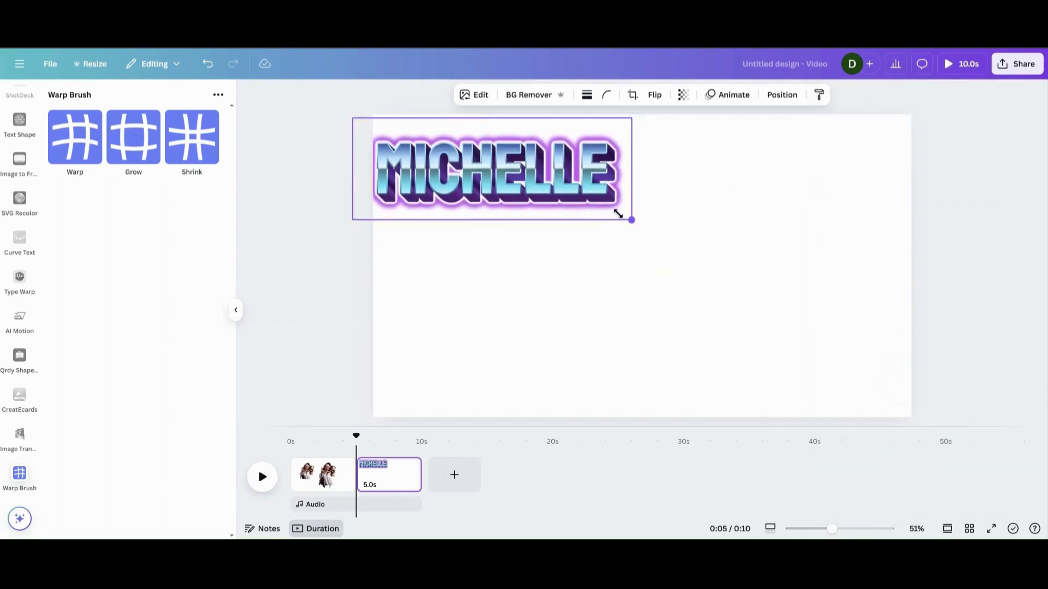
left_click_drag(617, 214, 554, 190)
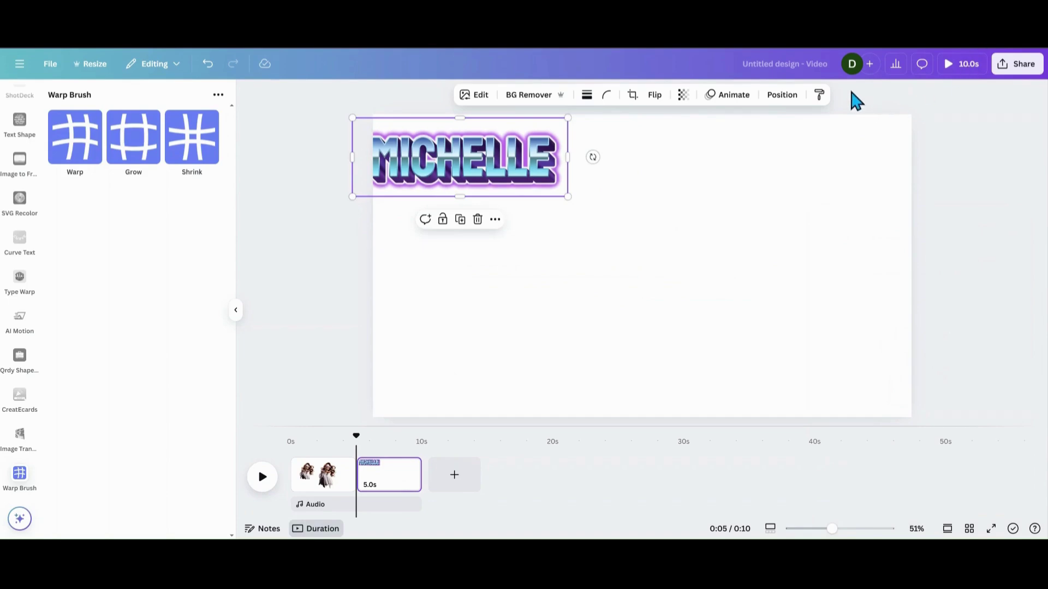
Place the downloaded PNG on page 2, remove its background and shift it slightly toward the page's upper right.
left_click_drag(631, 259, 635, 264)
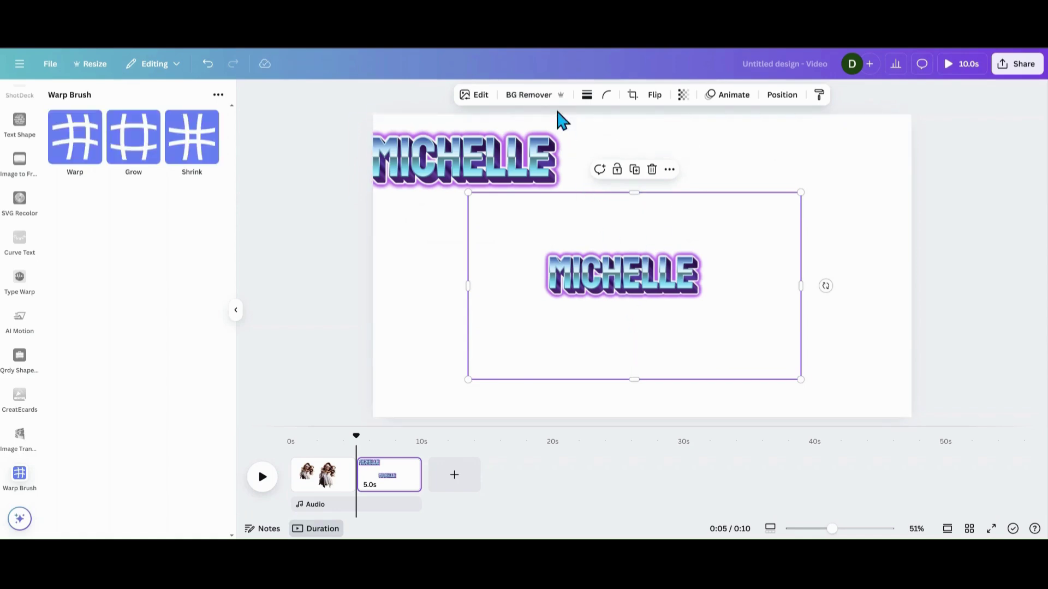
left_click(537, 94)
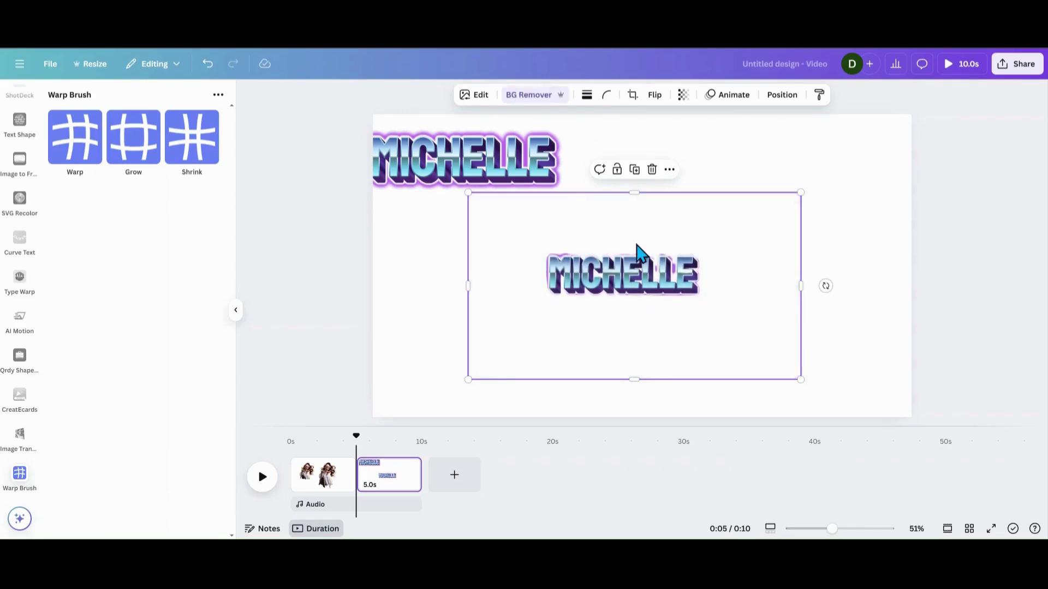
left_click_drag(659, 299, 633, 276)
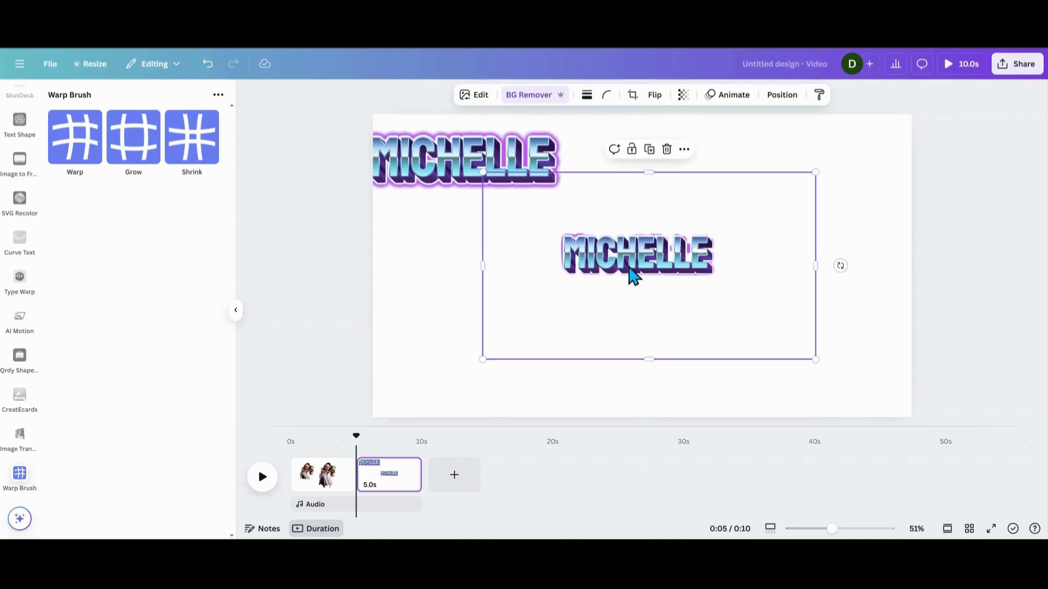
Try the Warp brush at size 120 and strength 100 on the background-free lettering, pulling drips from its lower edge, and discard the changes.
left_click(75, 154)
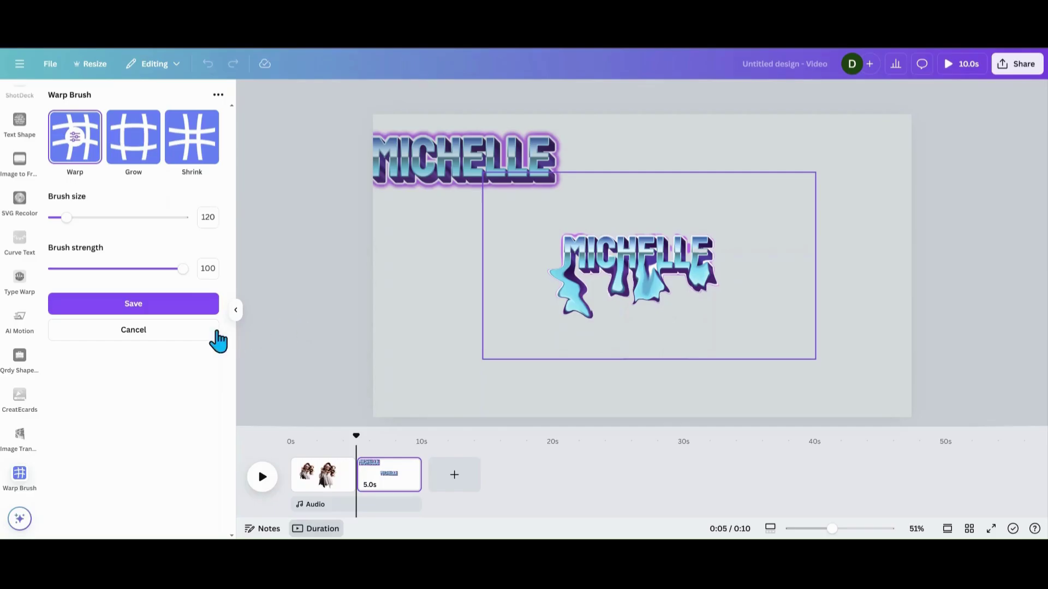
left_click(217, 338)
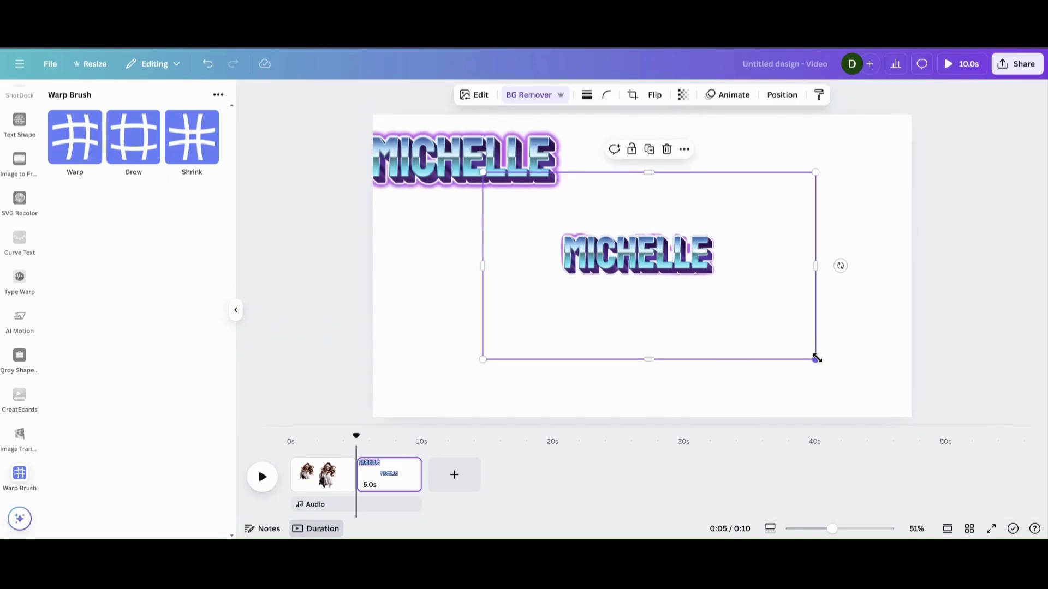
Enlarge the background-free lettering on page 2.
left_click_drag(816, 358, 926, 422)
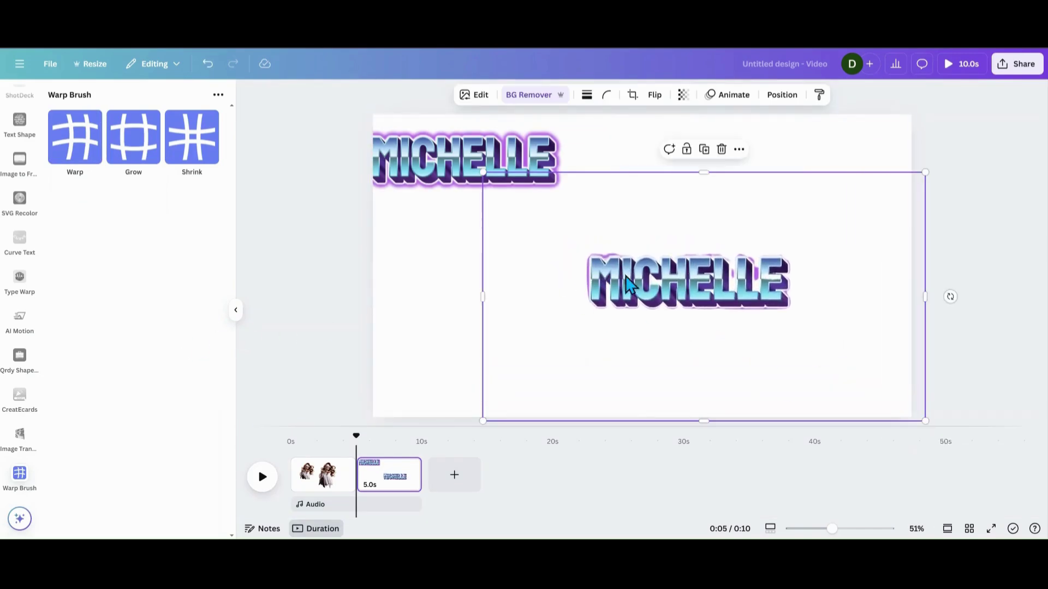
left_click_drag(483, 172, 439, 154)
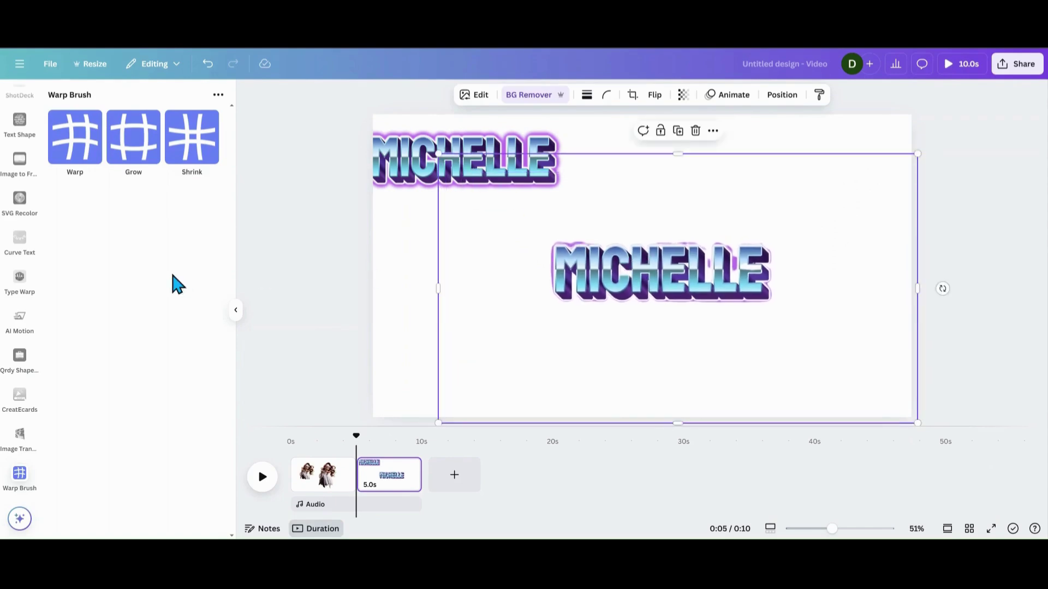
scroll(27, 316, "up", 10)
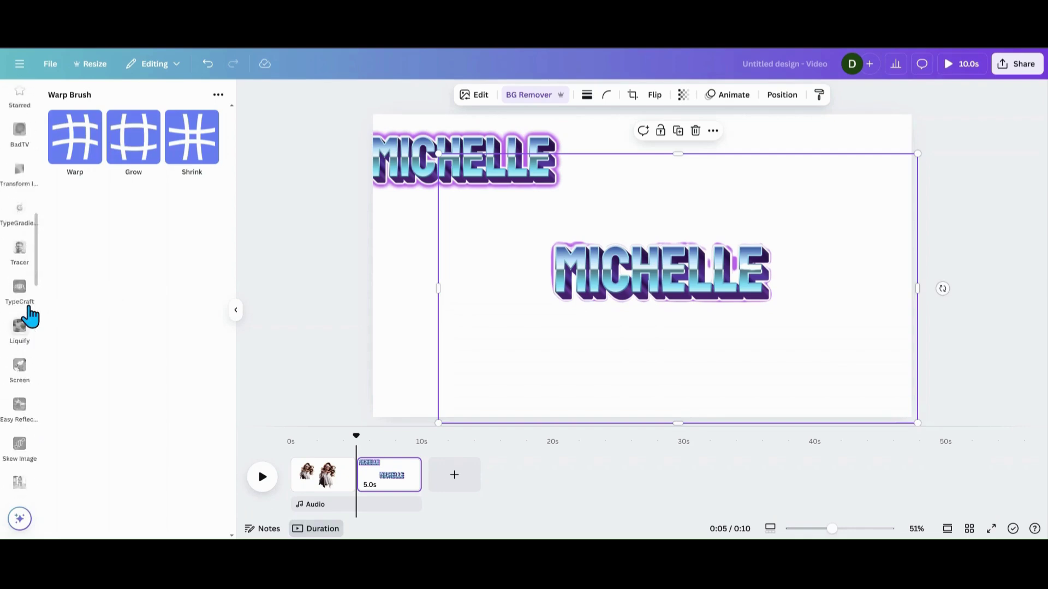
Browse the uploaded images for other lettering and artwork examples that suit the Warp Brush.
scroll(30, 316, "up", 5)
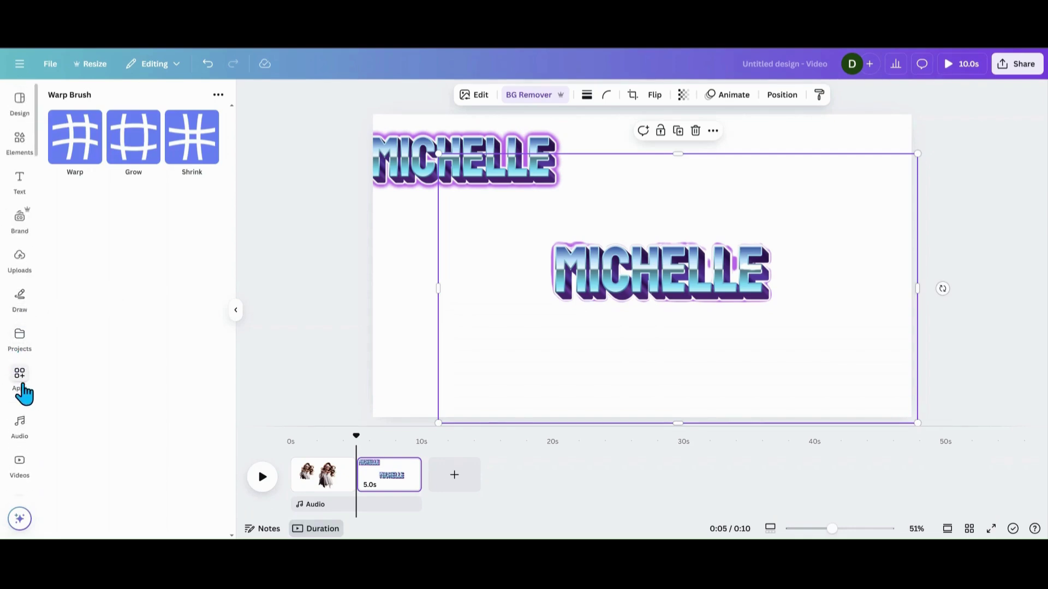
left_click(20, 389)
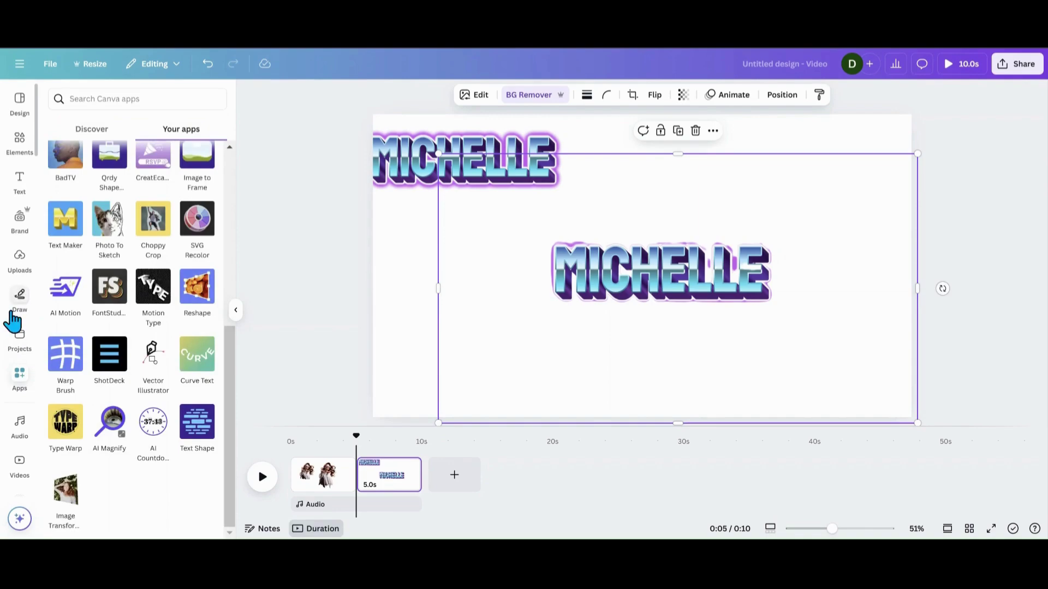
left_click(13, 281)
scroll(82, 322, "down", 15)
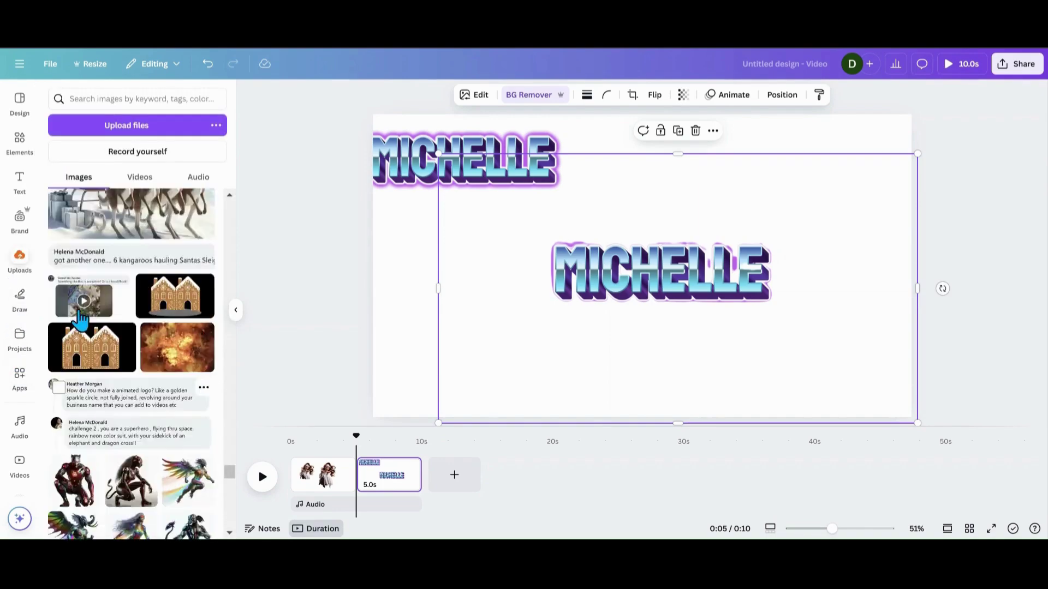
left_click_drag(230, 451, 224, 191)
scroll(123, 334, "down", 4)
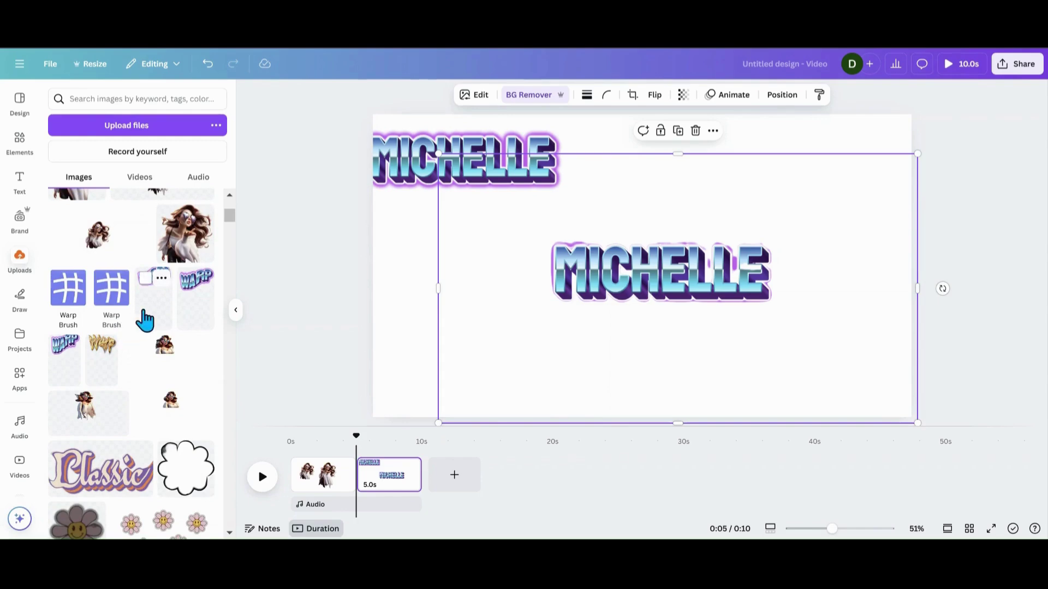
scroll(145, 321, "down", 1)
scroll(146, 321, "down", 1)
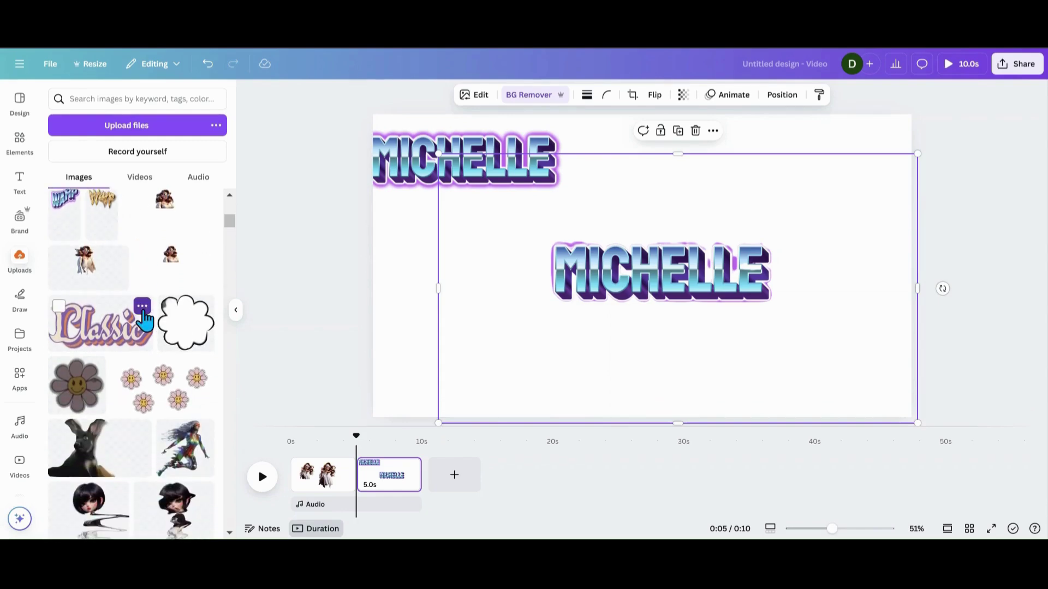
scroll(144, 321, "down", 1)
scroll(146, 321, "up", 2)
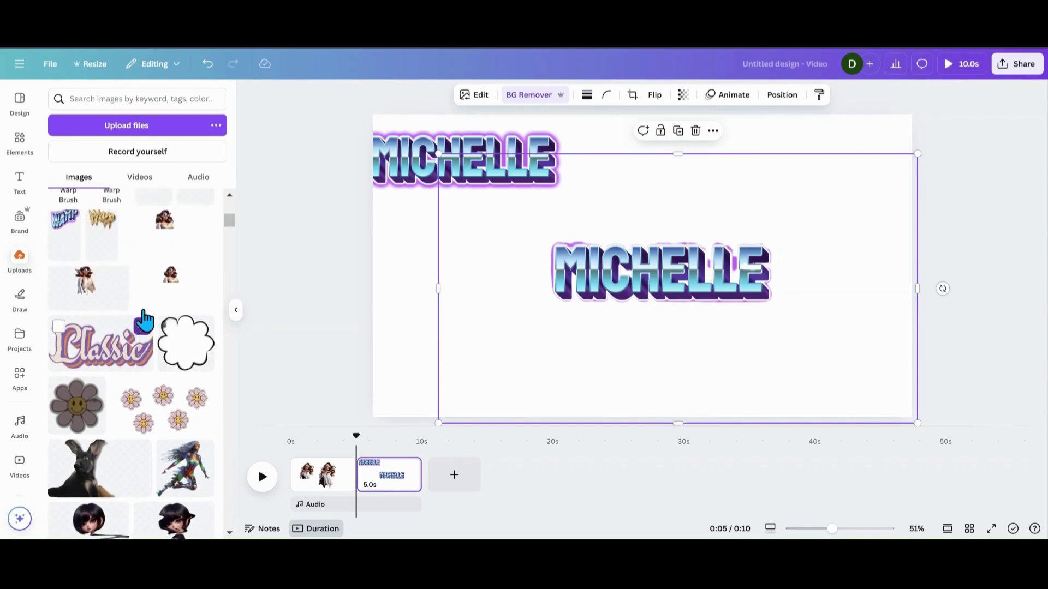
scroll(145, 321, "up", 1)
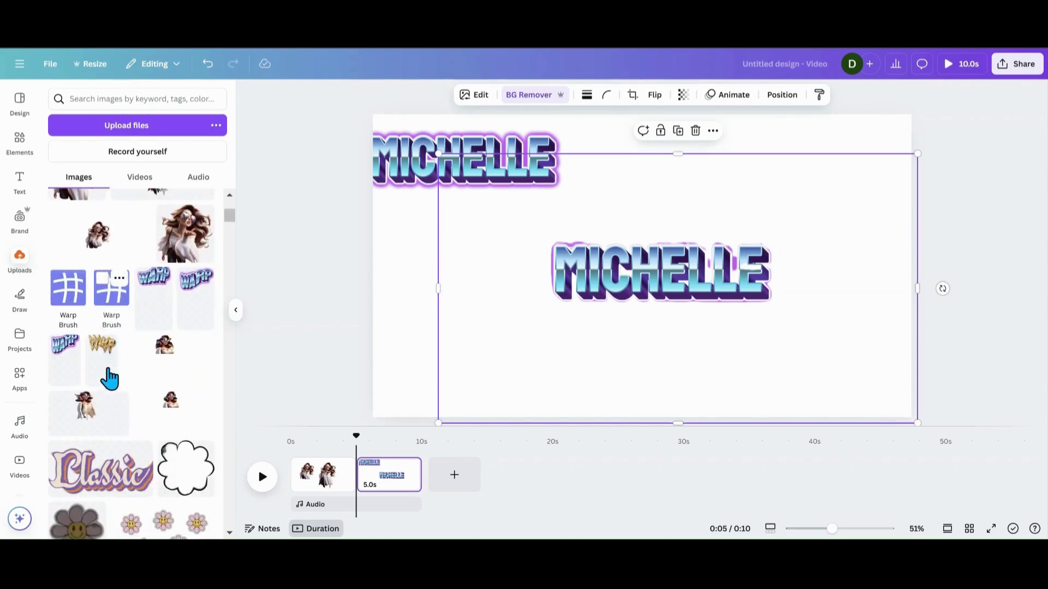
scroll(111, 377, "down", 1)
scroll(112, 378, "down", 2)
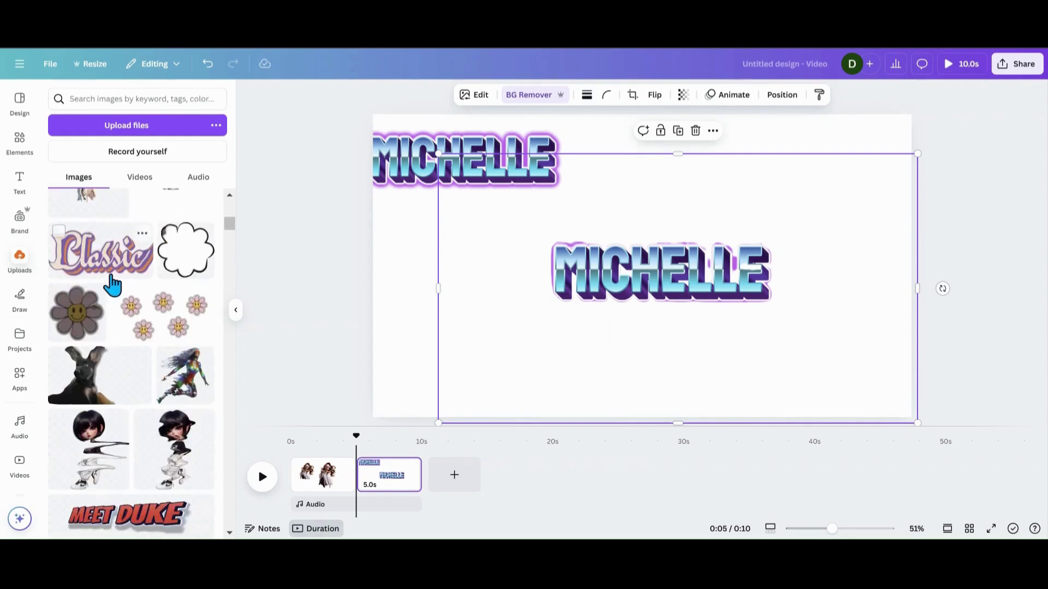
scroll(112, 284, "down", 6)
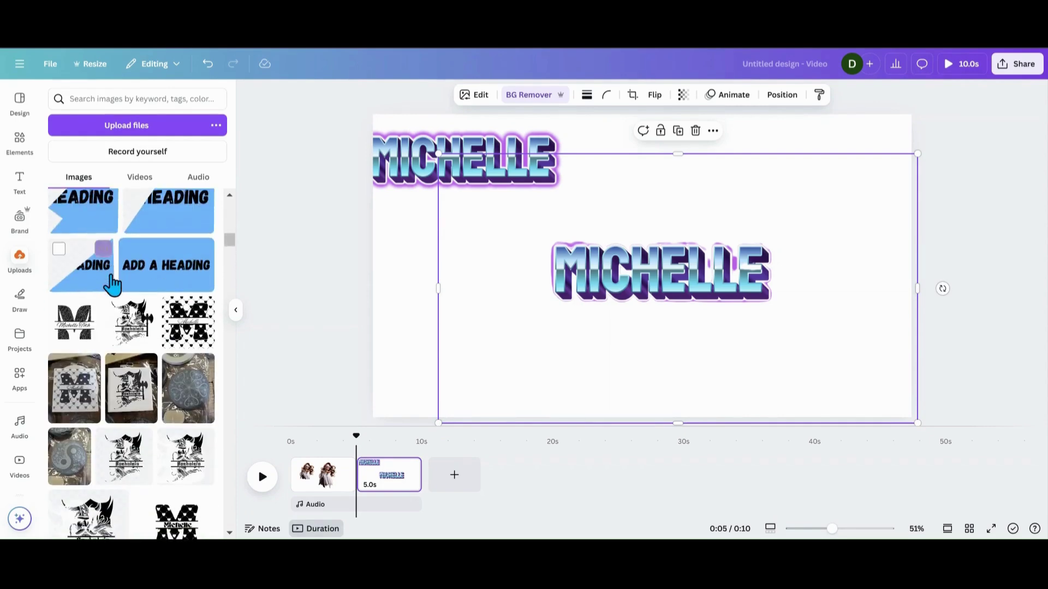
scroll(112, 283, "down", 2)
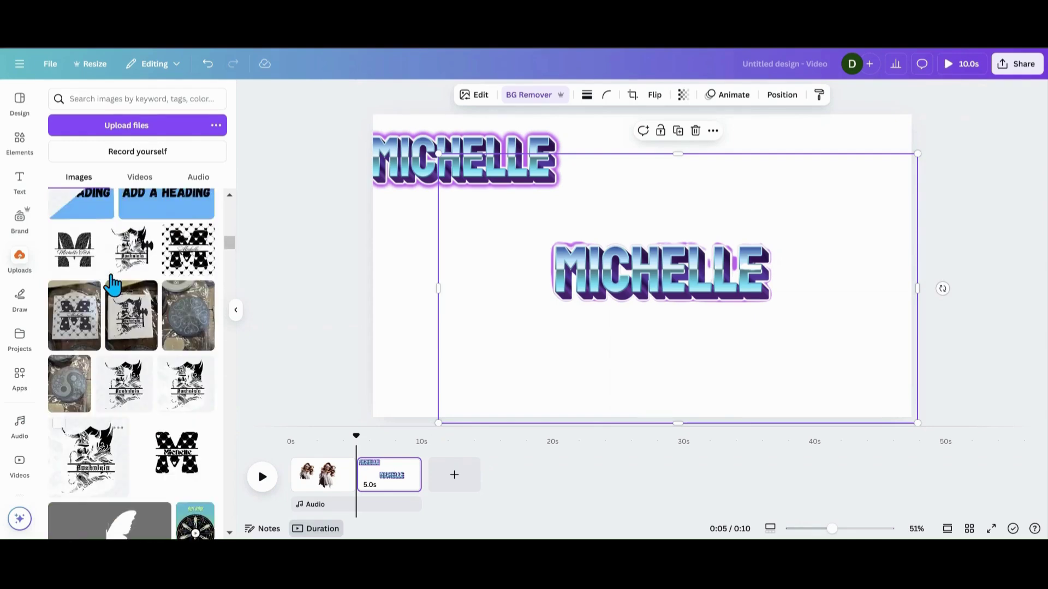
scroll(112, 284, "up", 10)
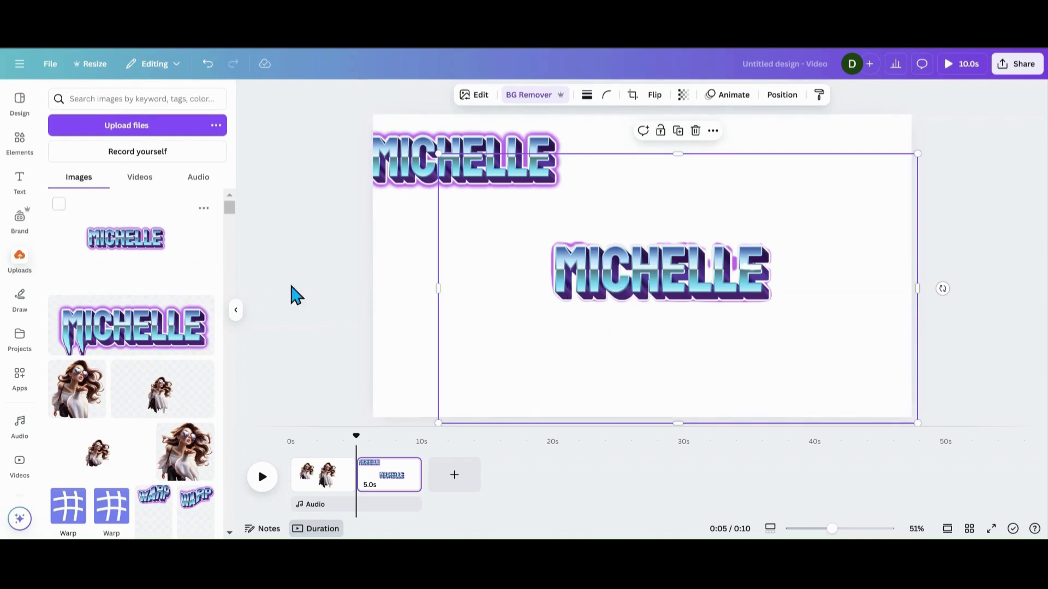
Place the uploaded lettering with its white background on page 2, shift it slightly toward the page's lower right and open Warp Brush.
left_click(125, 247)
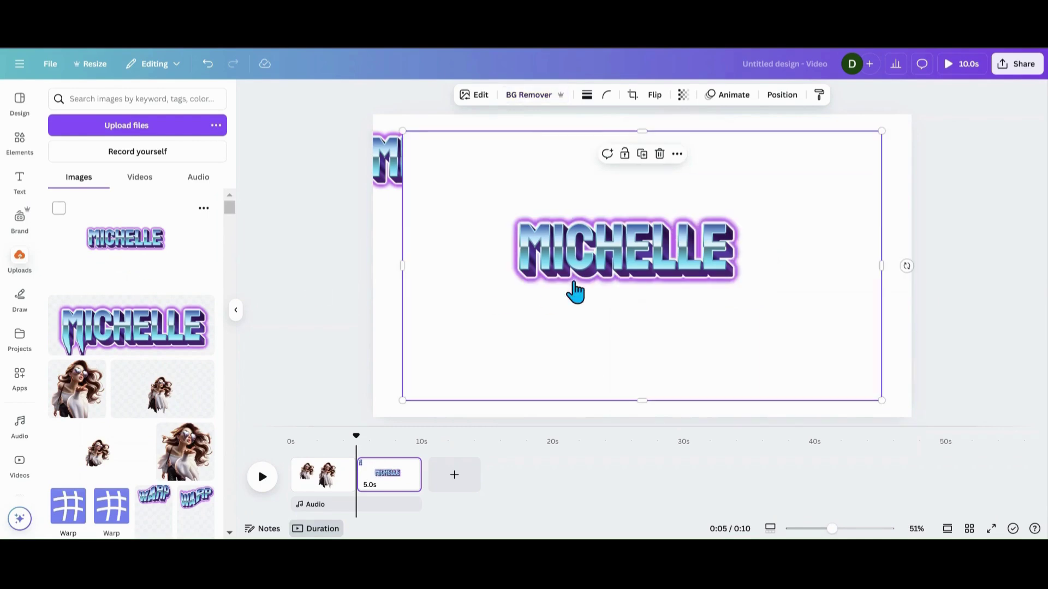
mouse_move(617, 267)
left_mouse_down()
mouse_move(631, 290)
mouse_move(632, 281)
left_mouse_up()
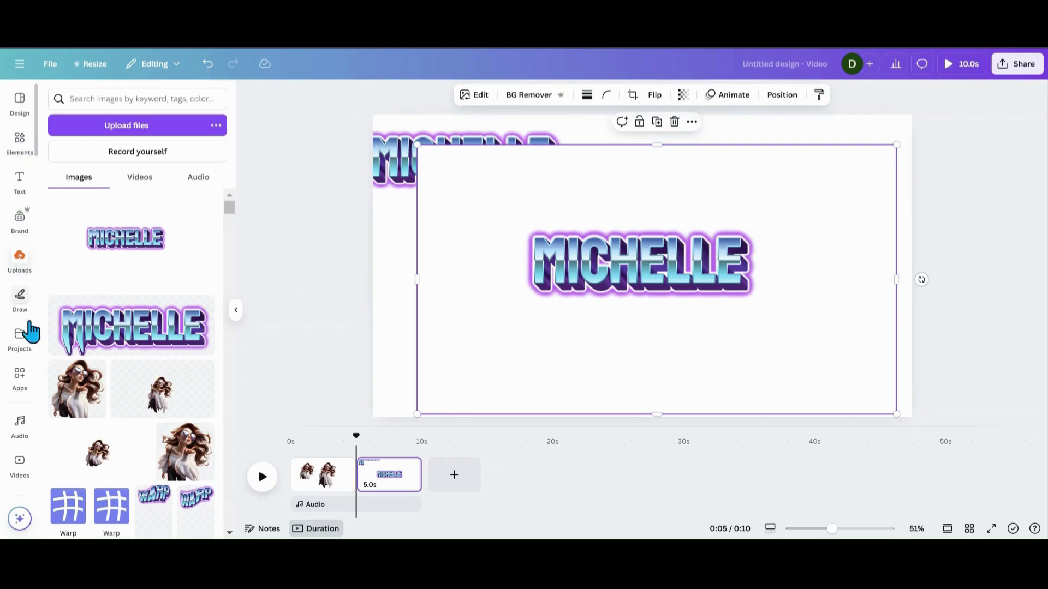
left_click(19, 377)
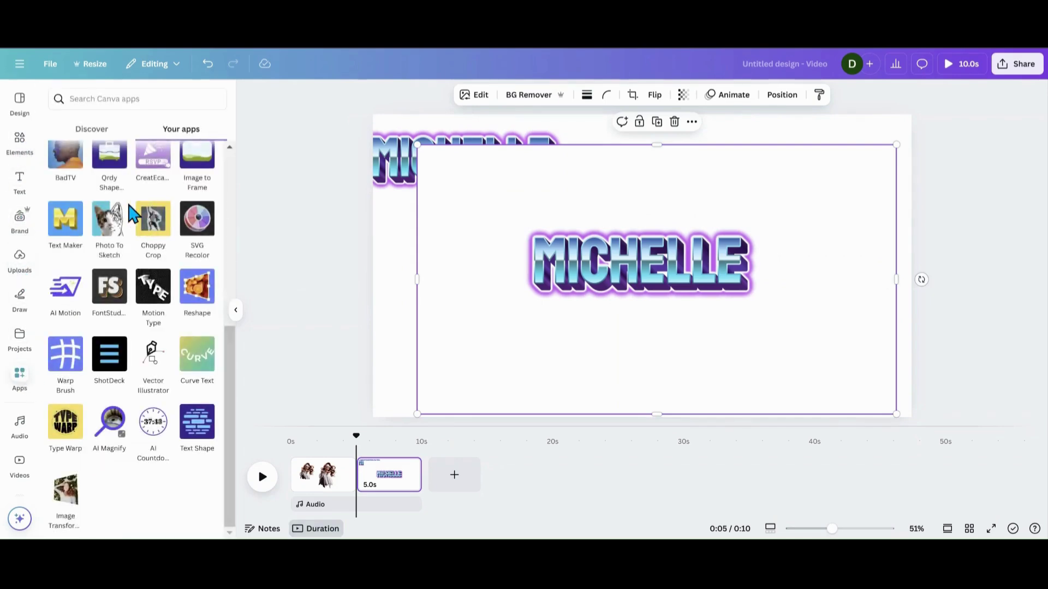
left_click(66, 358)
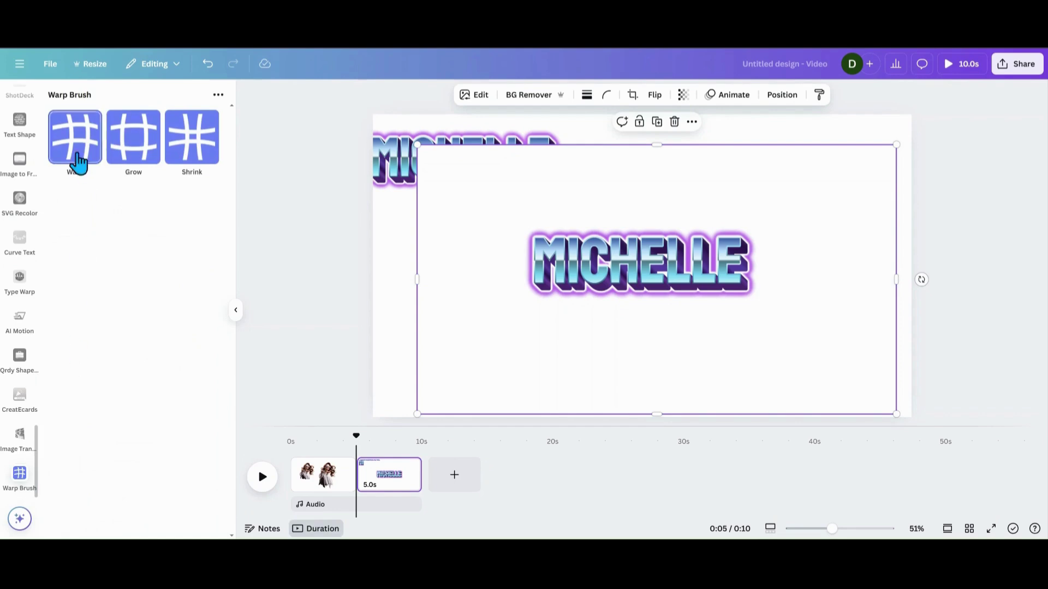
Try the Warp brush at size 88 and strength 100, pulling spikes and a long drip, discard the changes and undo the last move.
left_click(77, 159)
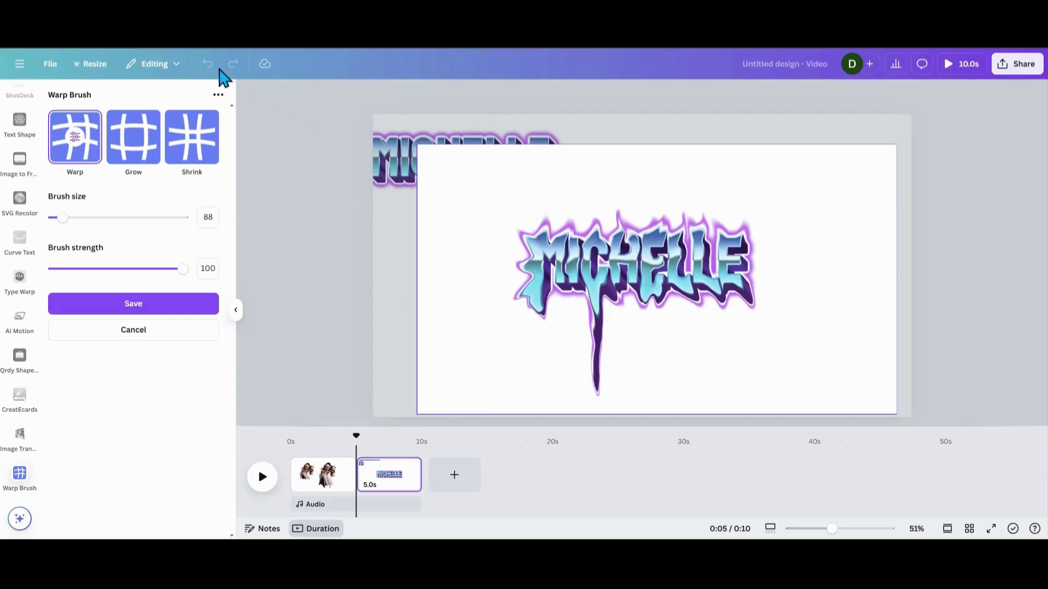
left_click(191, 334)
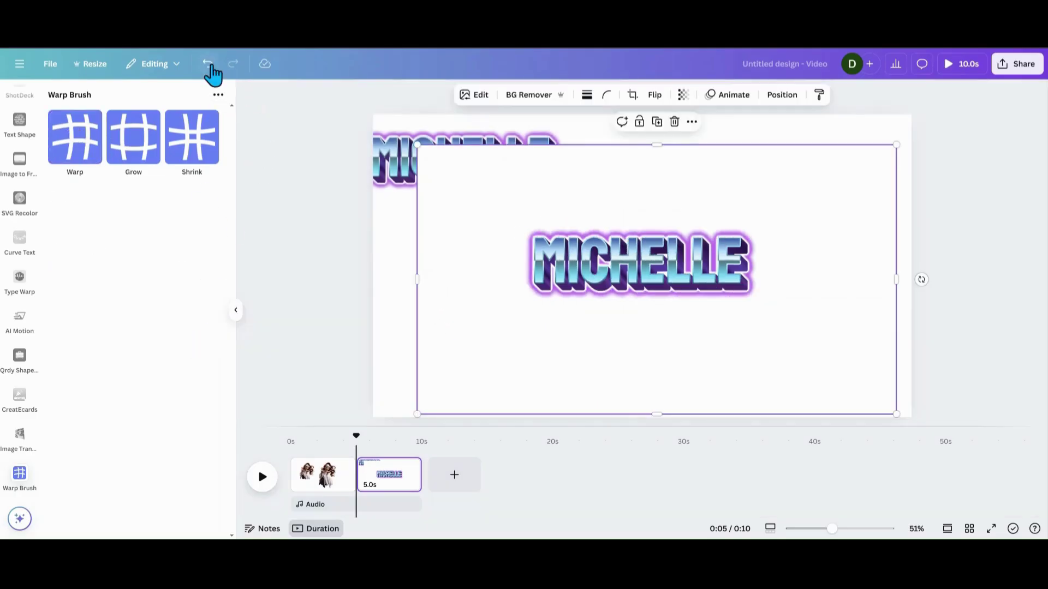
left_click(208, 65)
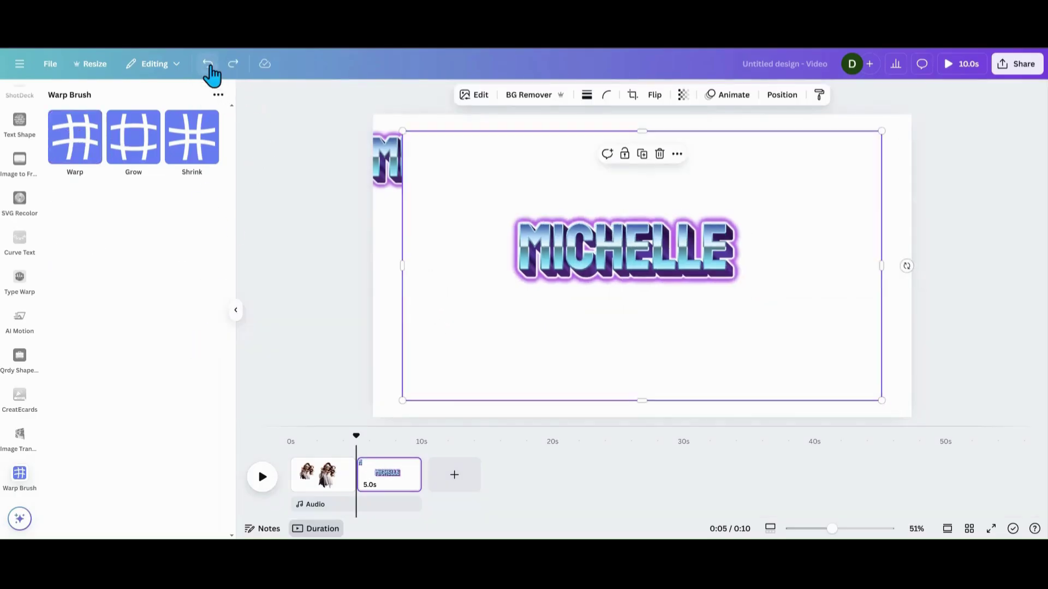
Try the Grow brush at size 58 with a reduced strength on the white-background lettering and discard the changes.
left_click(133, 158)
left_click_drag(61, 218, 58, 217)
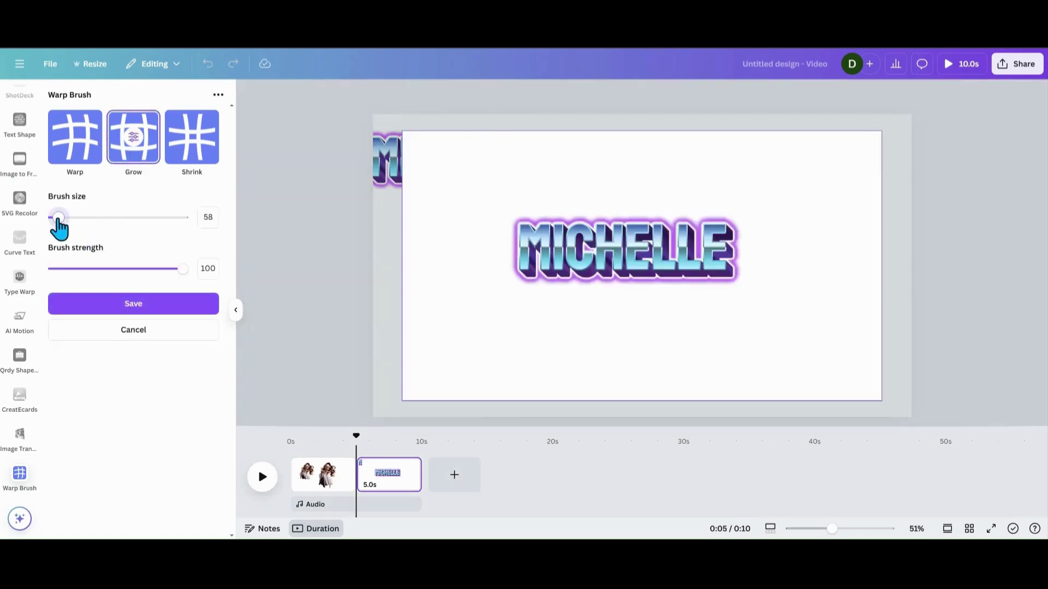
left_click_drag(183, 269, 68, 271)
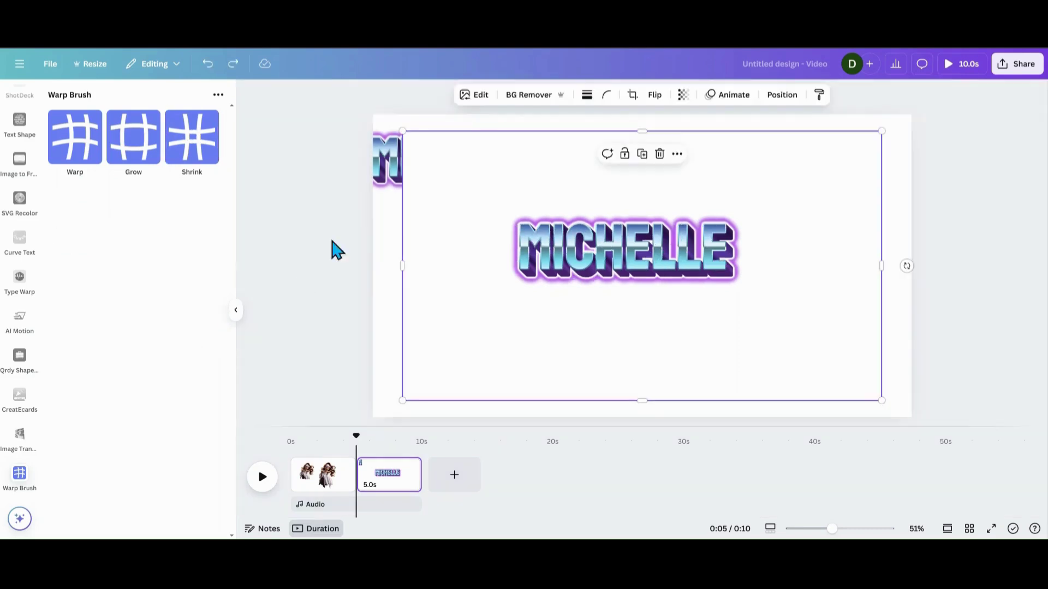
Try the Shrink brush at size 50 and strength 18 on the white-background lettering and discard the changes.
left_click(189, 159)
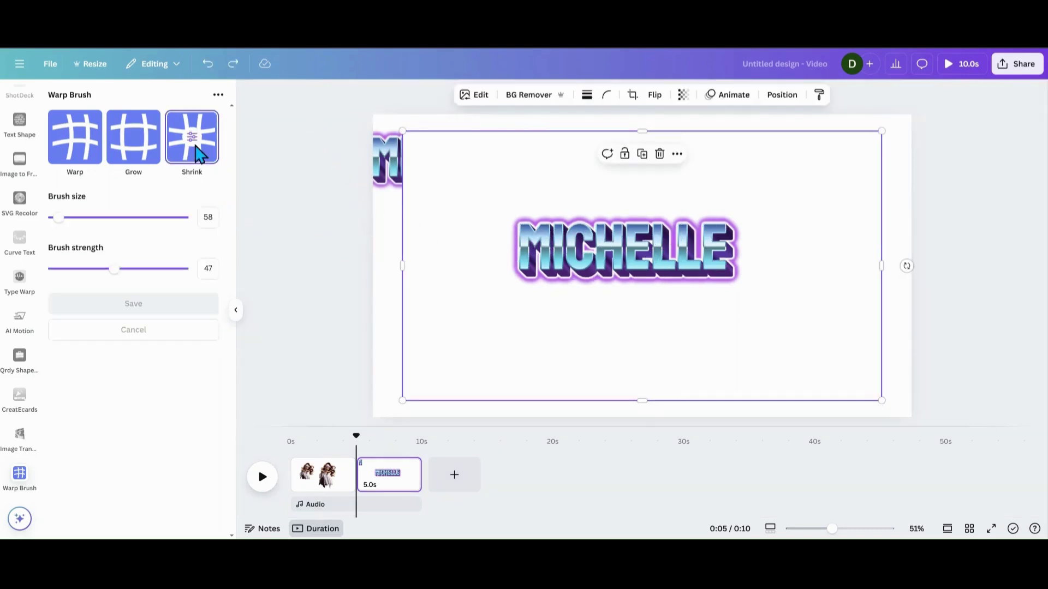
left_click_drag(114, 269, 63, 269)
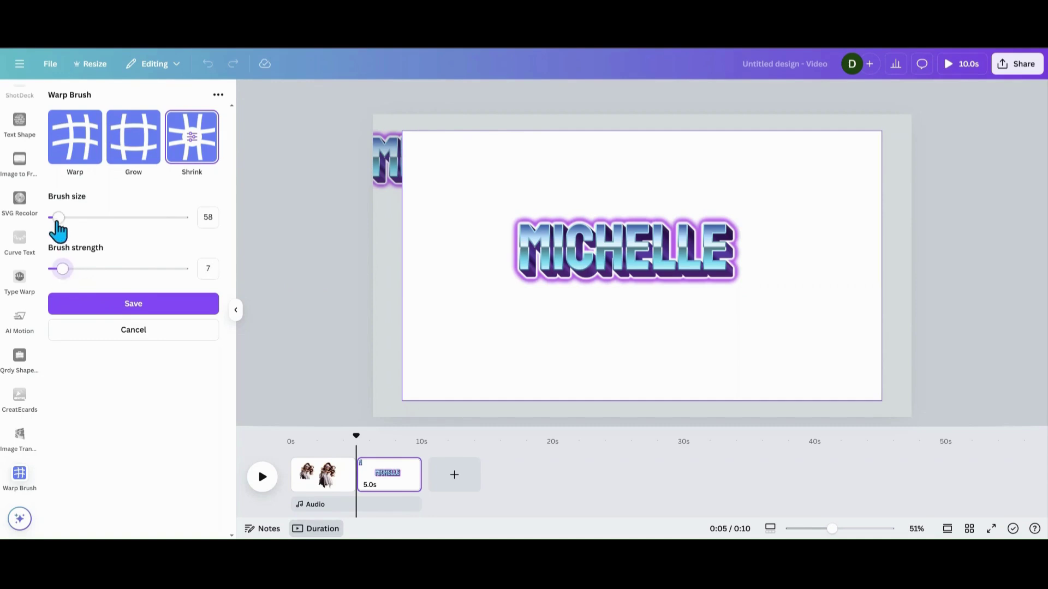
left_click_drag(58, 218, 54, 217)
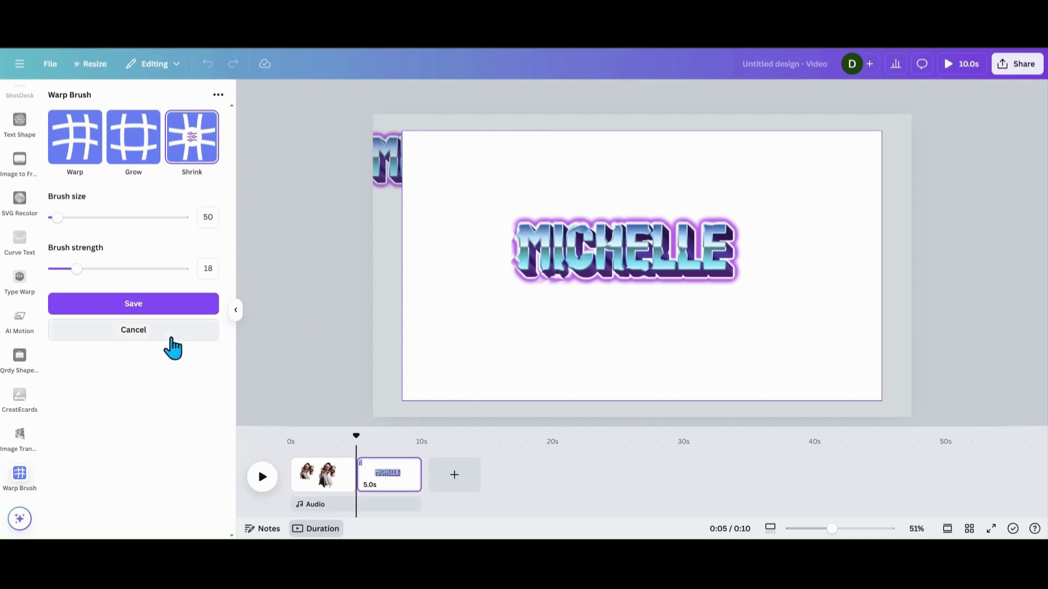
left_click(166, 334)
Delete the white-background, background-free and original lettering images from page 2.
mouse_move(577, 299)
left_mouse_down()
mouse_move(554, 306)
mouse_move(609, 299)
mouse_move(562, 281)
mouse_move(570, 280)
left_mouse_up()
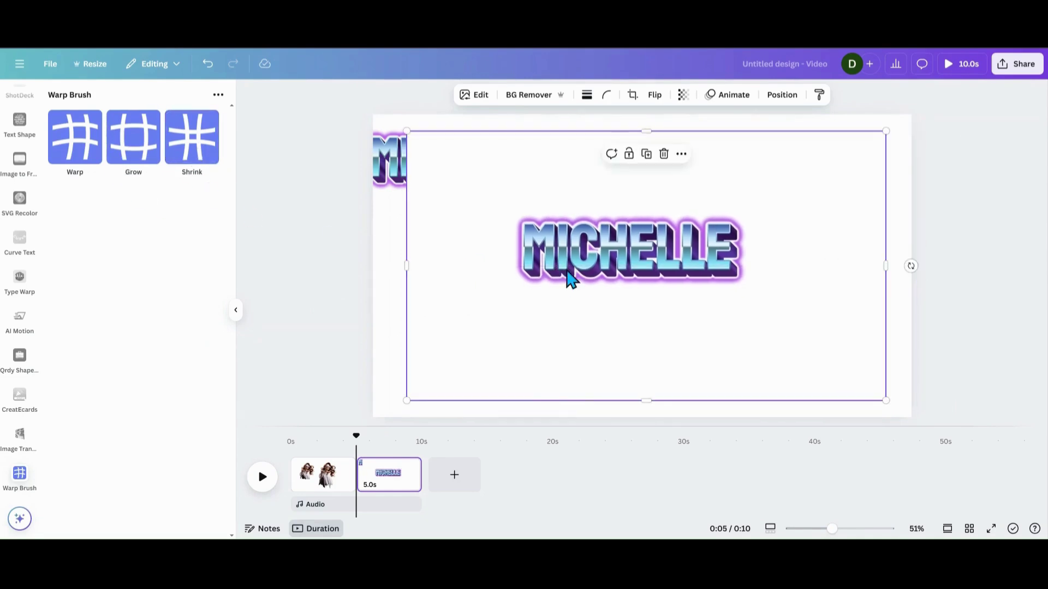
left_click(663, 157)
left_click_drag(567, 261, 529, 235)
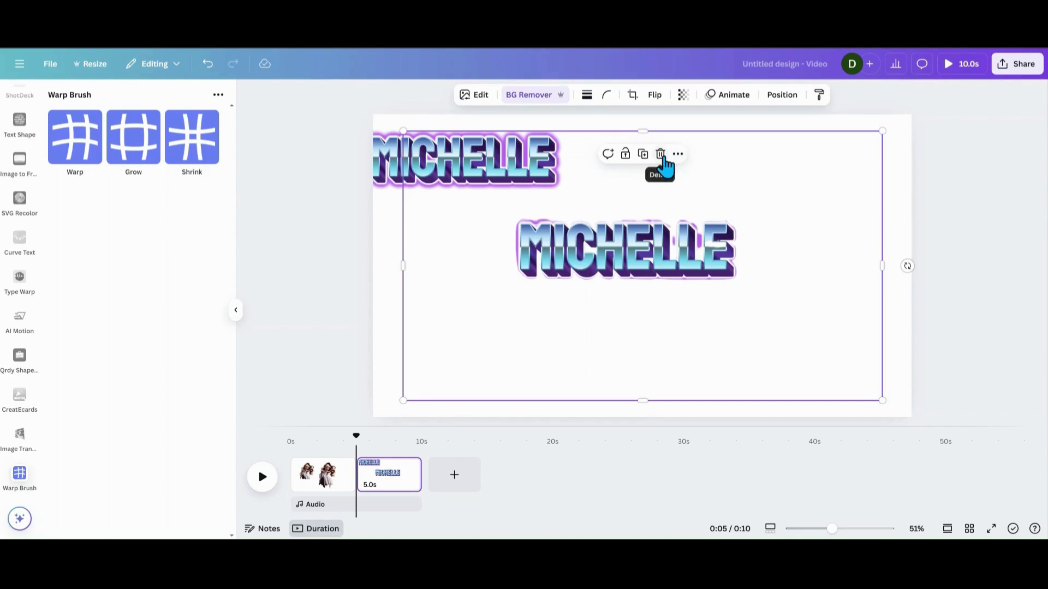
left_click(661, 156)
left_click_drag(540, 185, 625, 222)
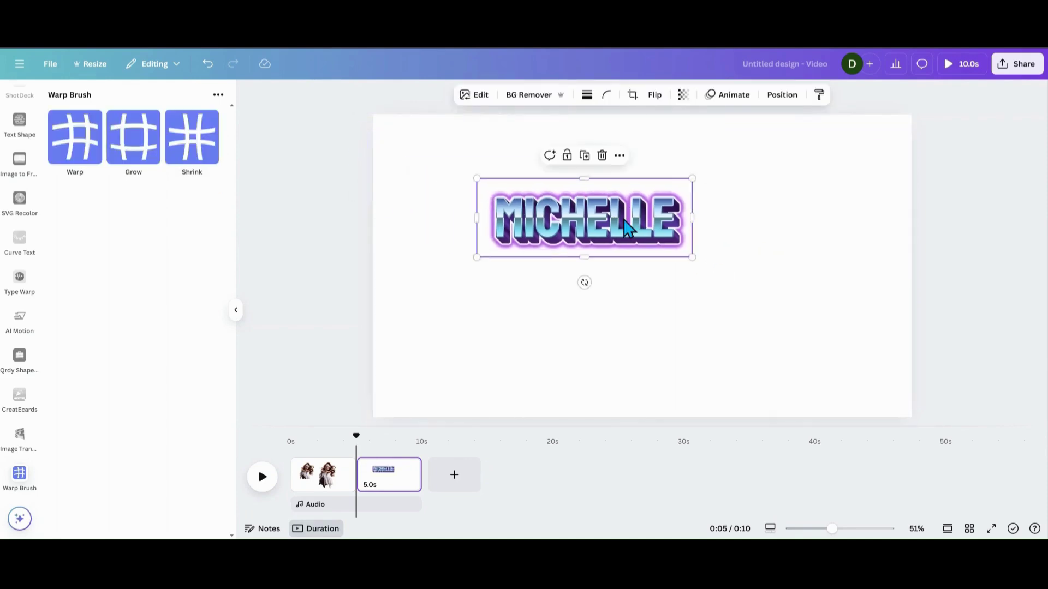
left_click(602, 157)
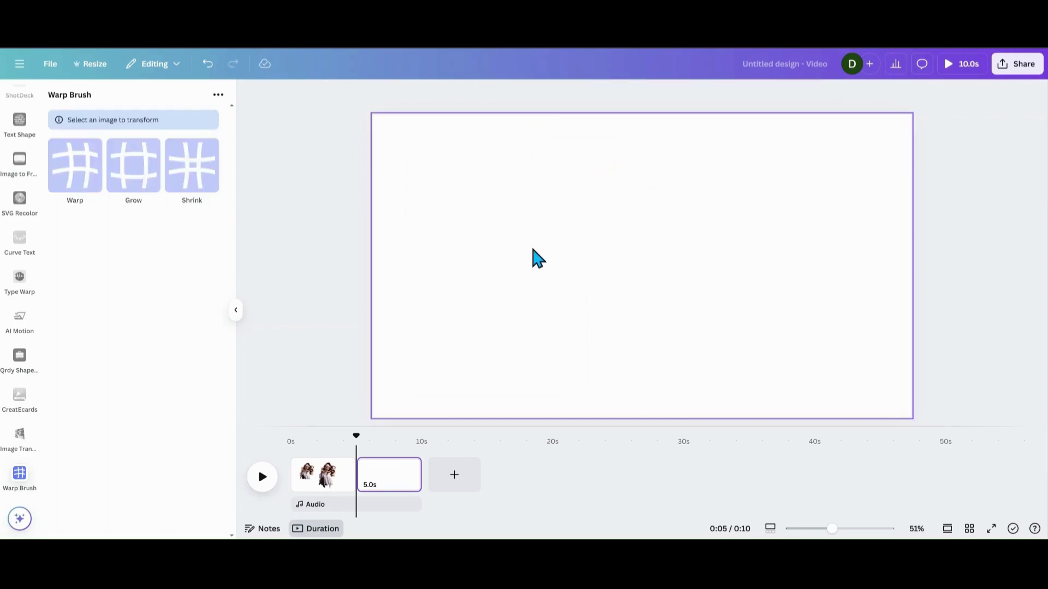